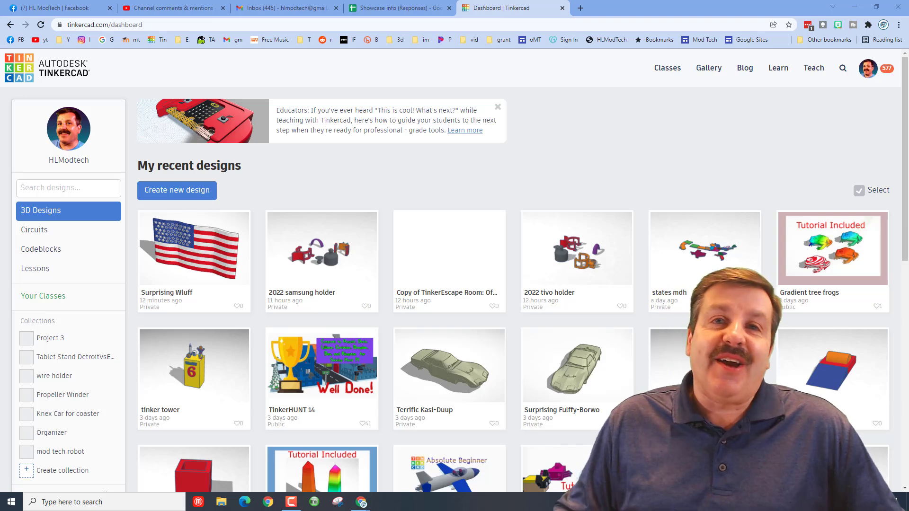
Create a new 3D design and name it "us flag".
click(176, 190)
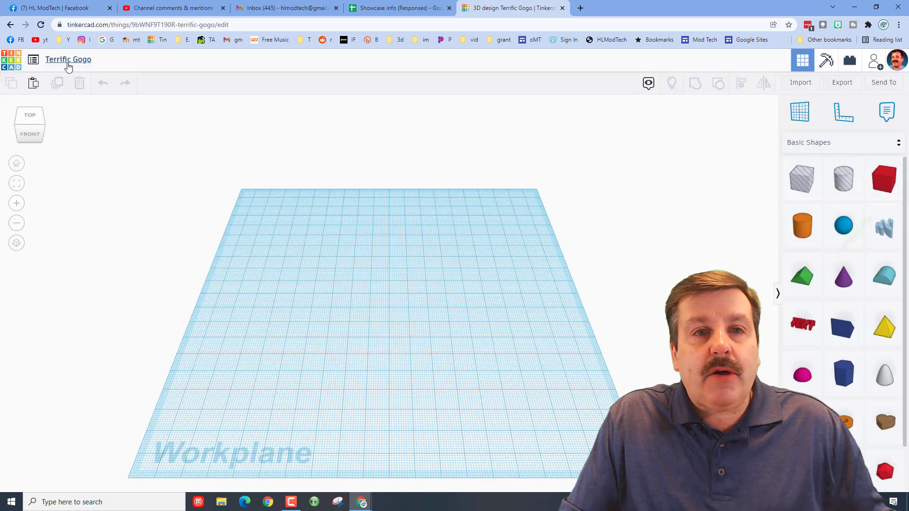
click(68, 59)
text(us flag)
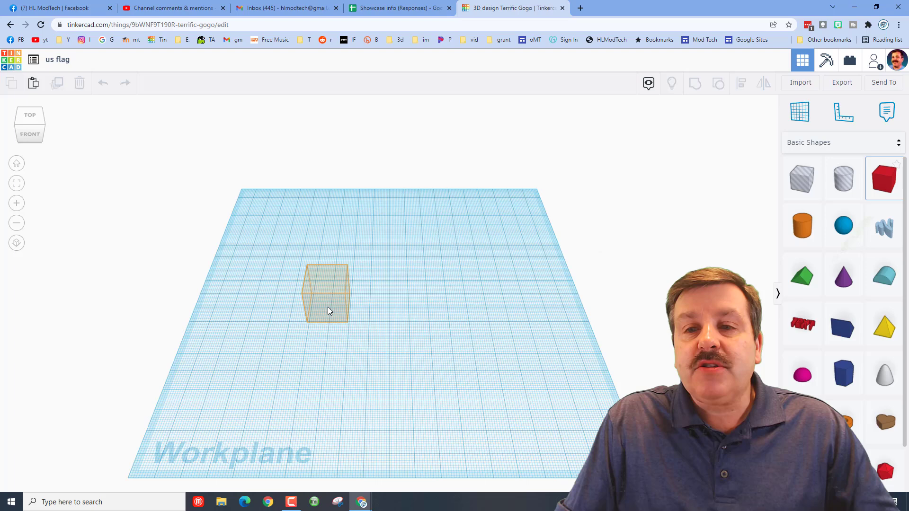
Place a red box on the workplane and size it 100 mm long, 30 mm deep and 5 mm high.
click(328, 308)
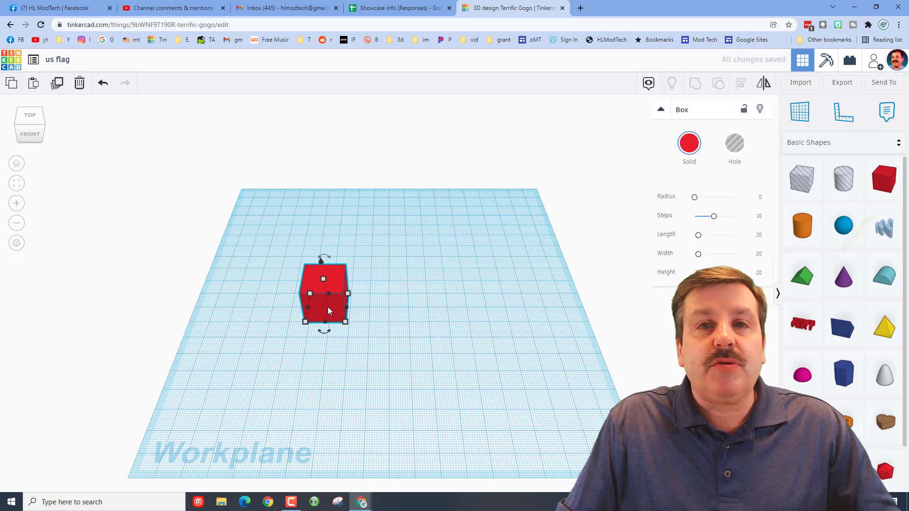
click(344, 322)
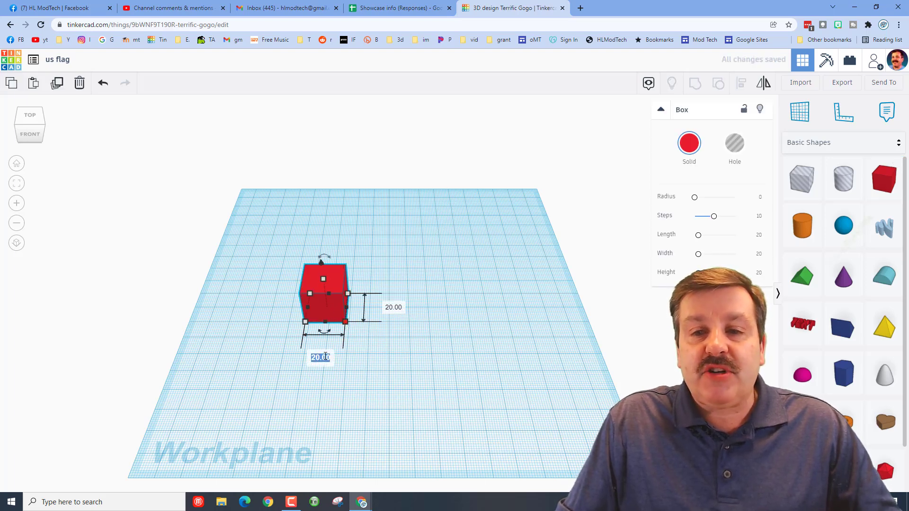
key(Return)
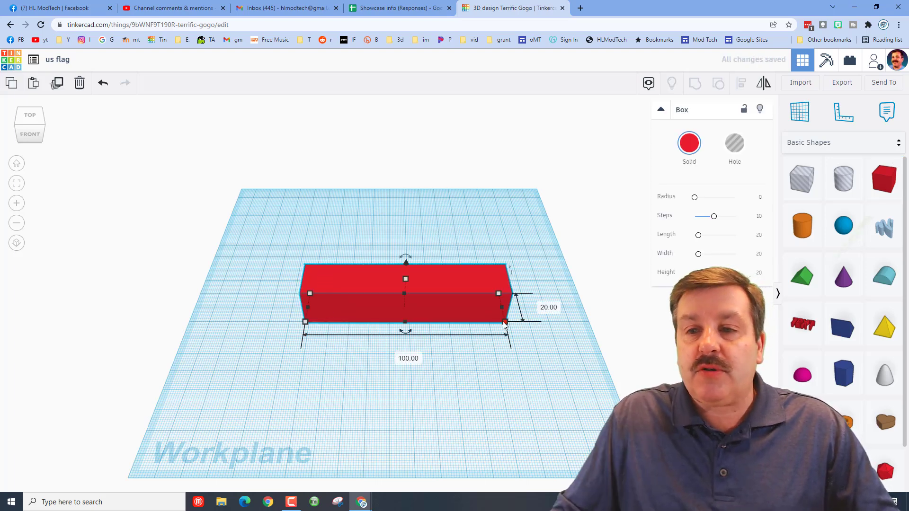
click(547, 307)
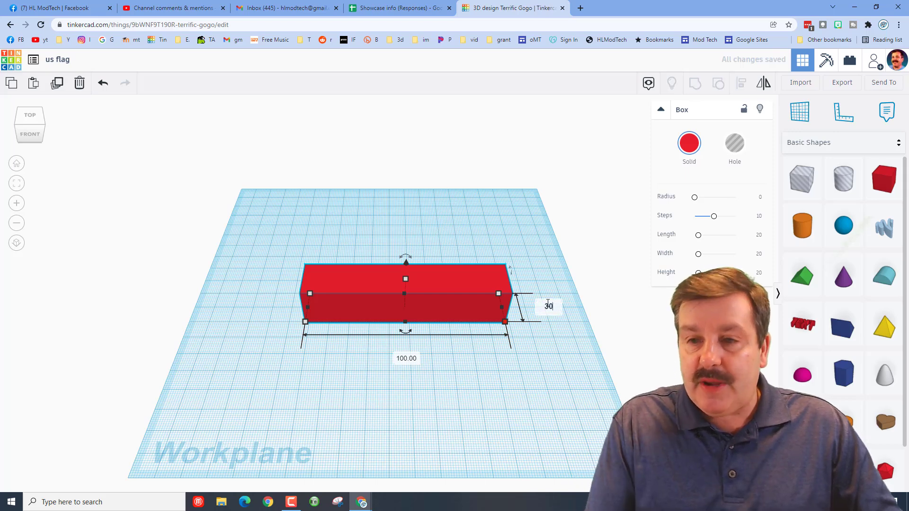
key(Return)
mouse_move(404, 287)
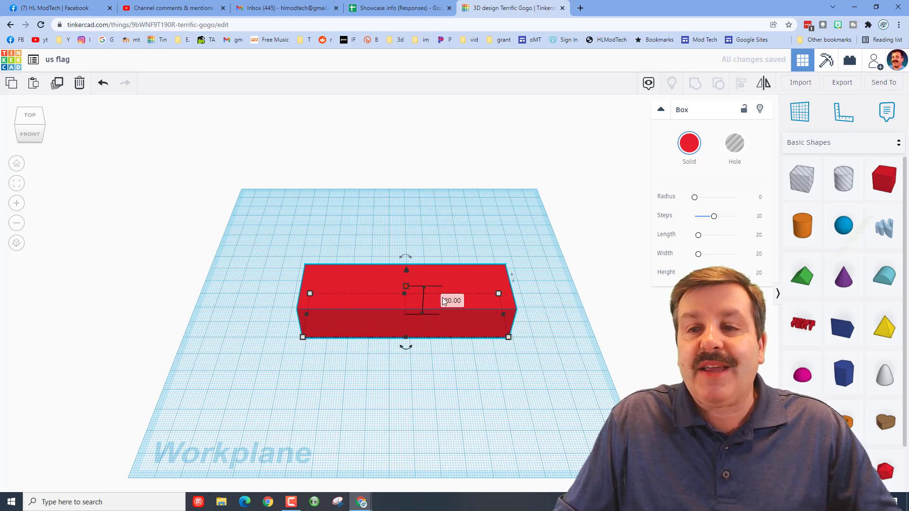
click(448, 299)
text(5)
key(Return)
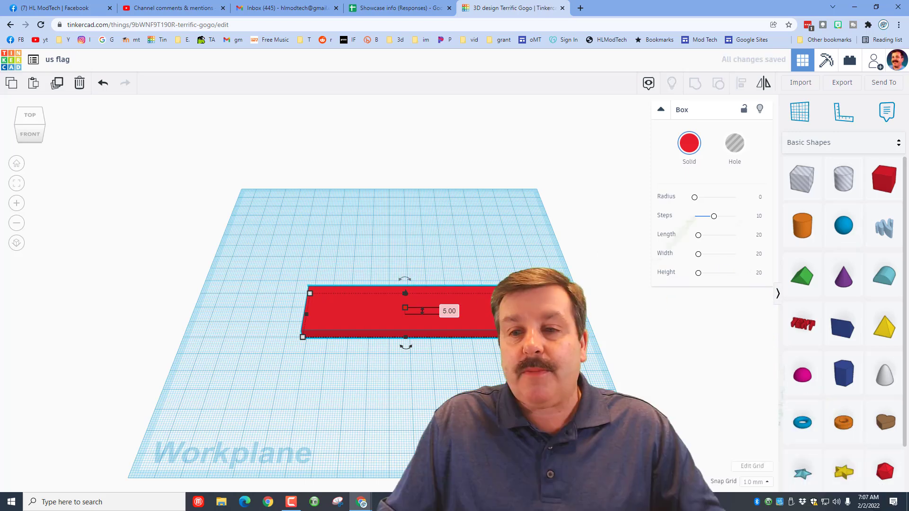
Set the snap grid to 5.0 mm.
right_drag(514, 390, 496, 361)
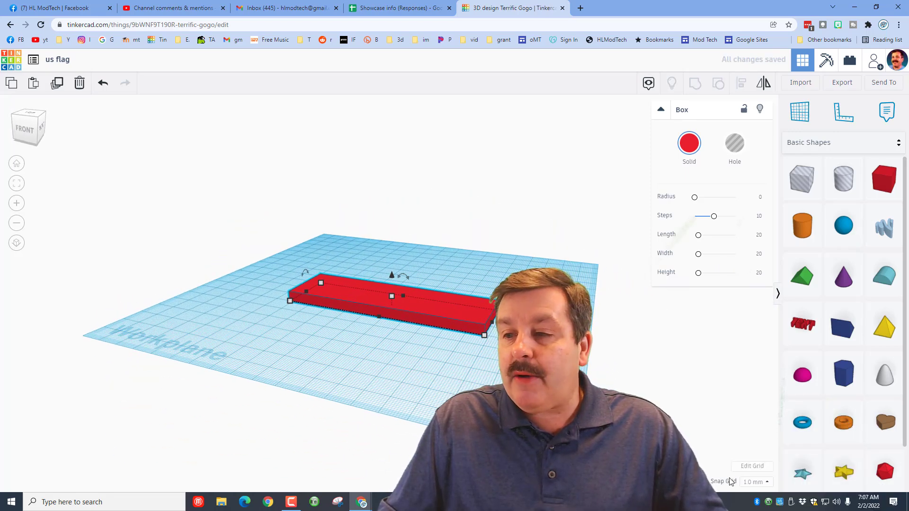
click(755, 486)
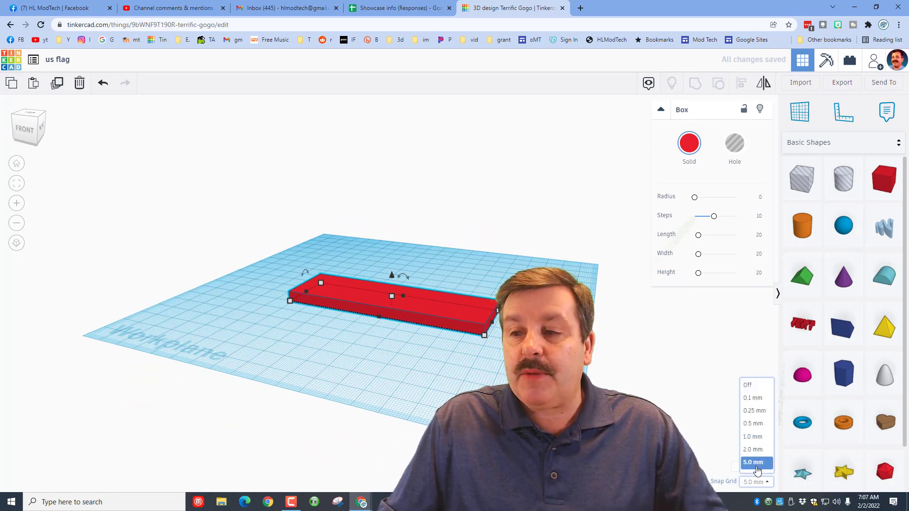
click(758, 465)
Stack a duplicate of the red bar directly on top of it and colour the copy white.
right_drag(398, 380, 448, 369)
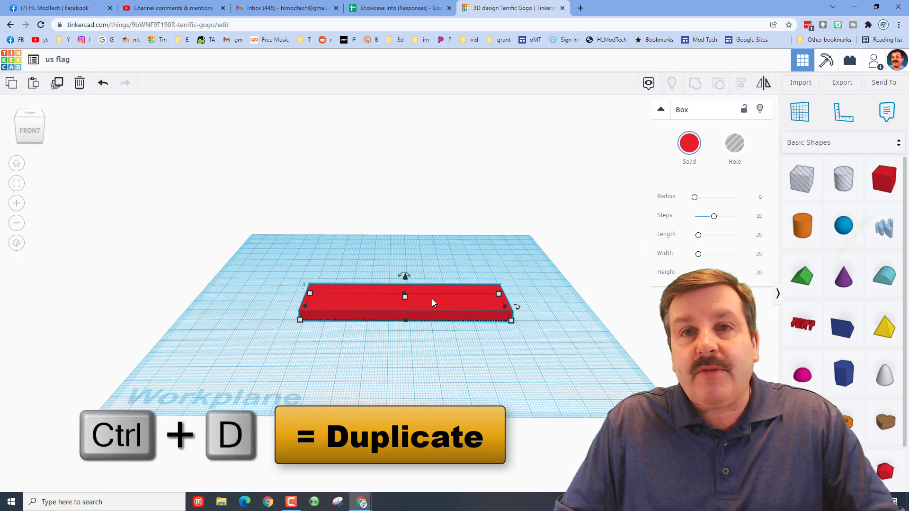
key(ctrl+Up)
key(ctrl+Up)
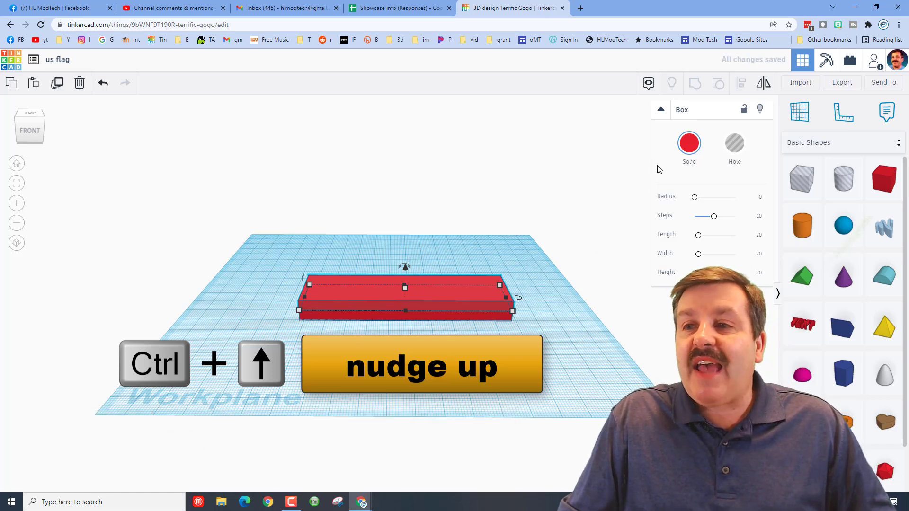
click(689, 154)
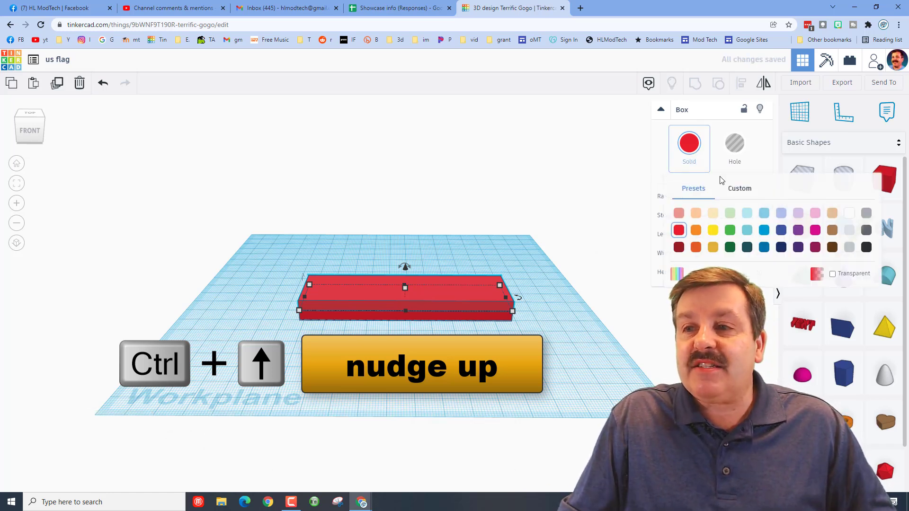
click(851, 215)
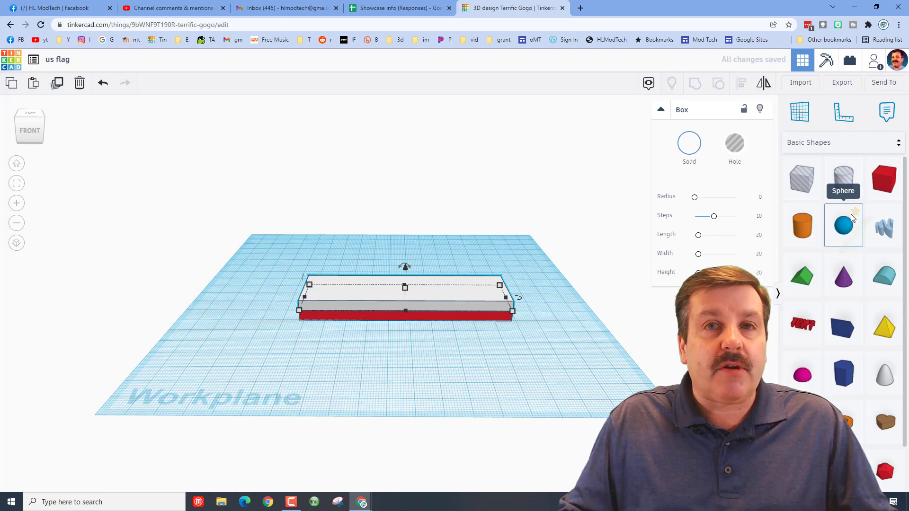
Duplicate the red and white bars together and raise the copied pair 10 mm onto the originals.
click(295, 253)
drag(262, 213, 540, 385)
key(ctrl+d)
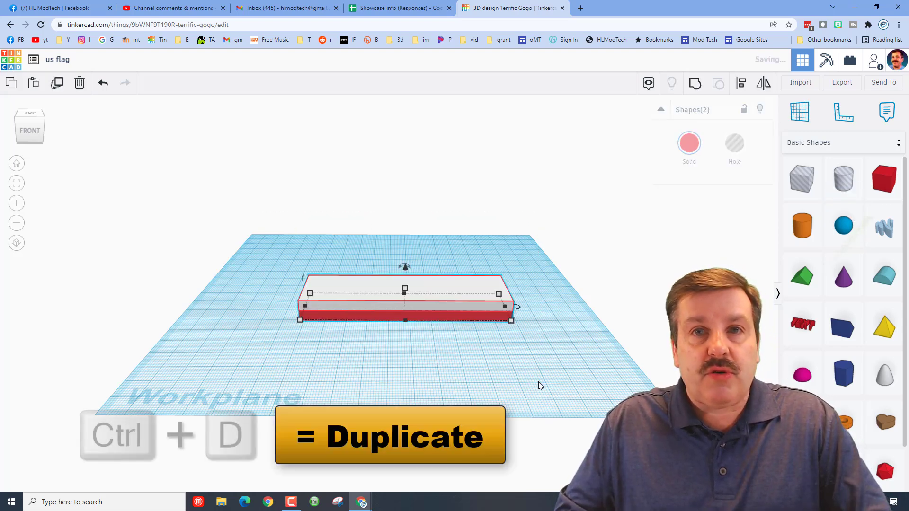
key(ctrl+Up)
key(ctrl+Up)
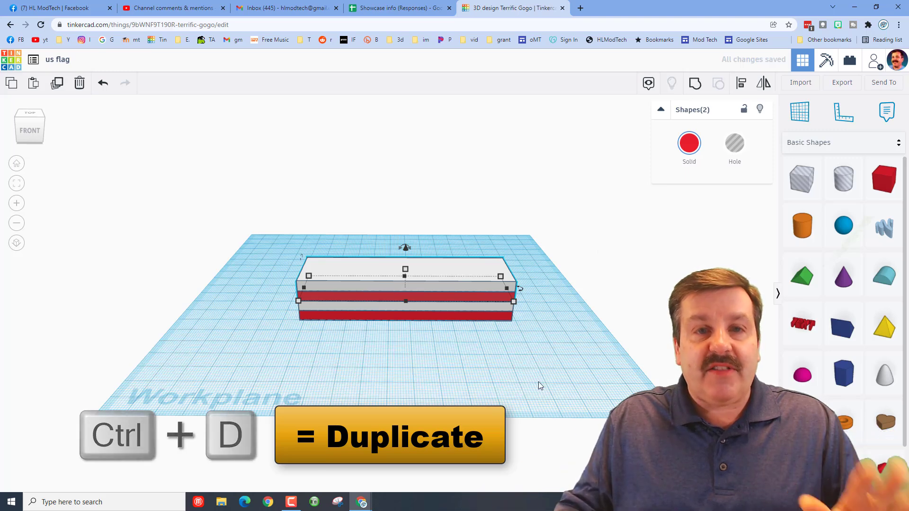
Keep stacking duplicates of the red-and-white pair until seven pairs make up the striped block.
key(ctrl+d)
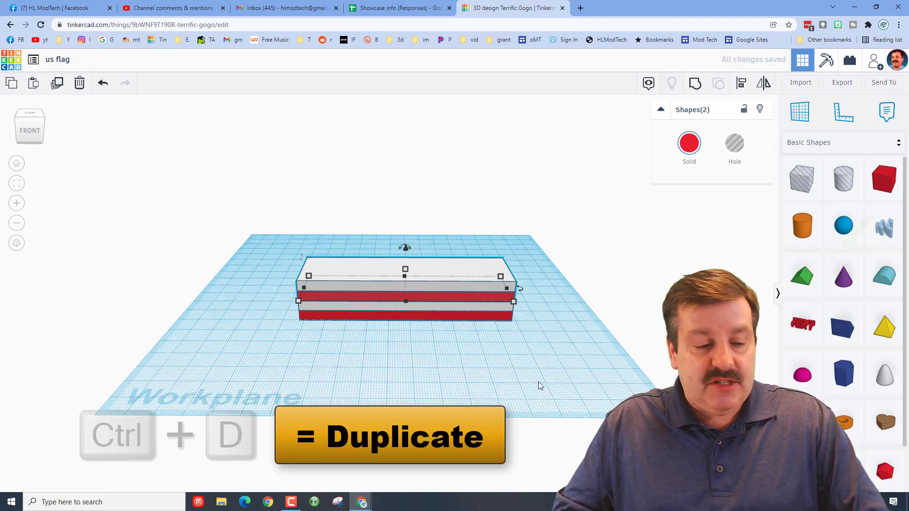
key(ctrl+Up)
key(ctrl+Up)
key(ctrl+d)
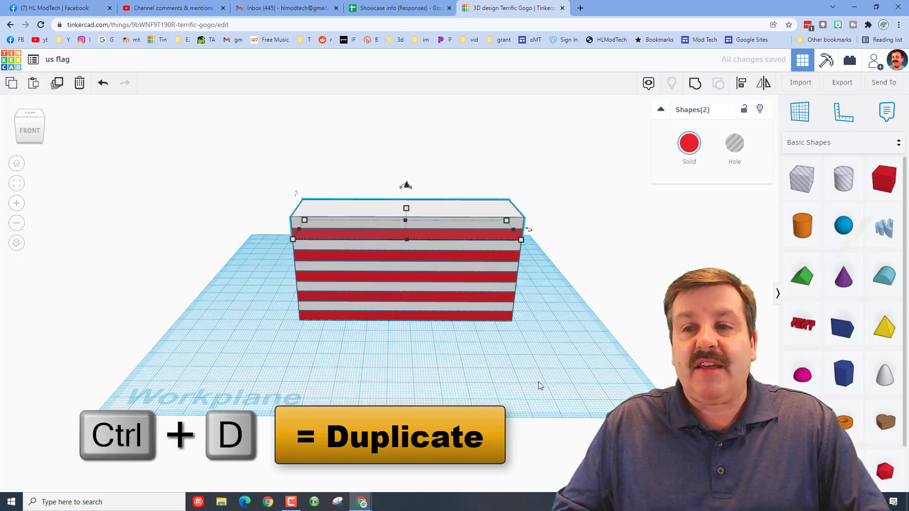
key(ctrl+d)
key(ctrl+d)
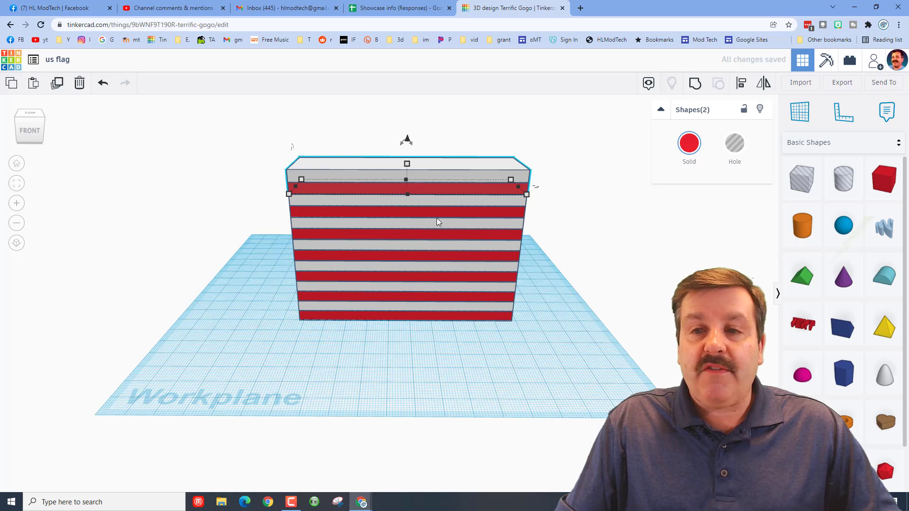
Delete the topmost white stripe so the flag ends with a red stripe.
click(469, 132)
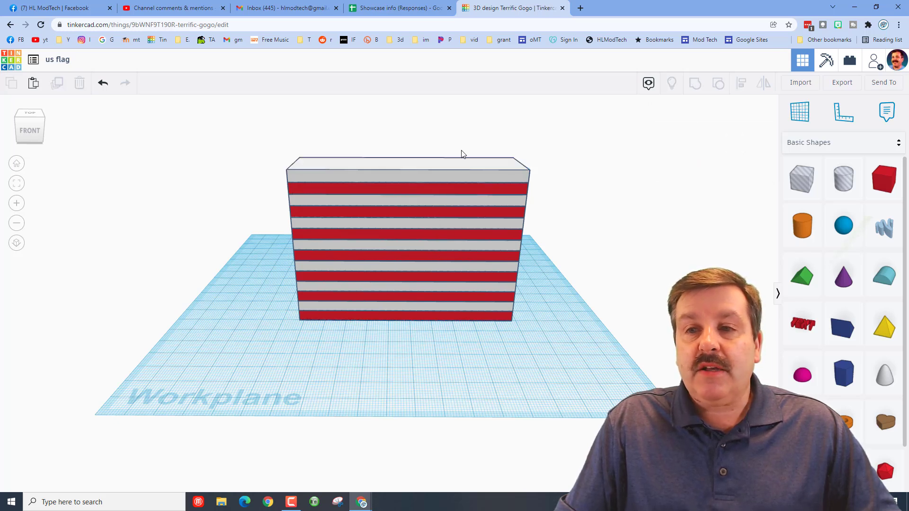
click(462, 171)
key(Delete)
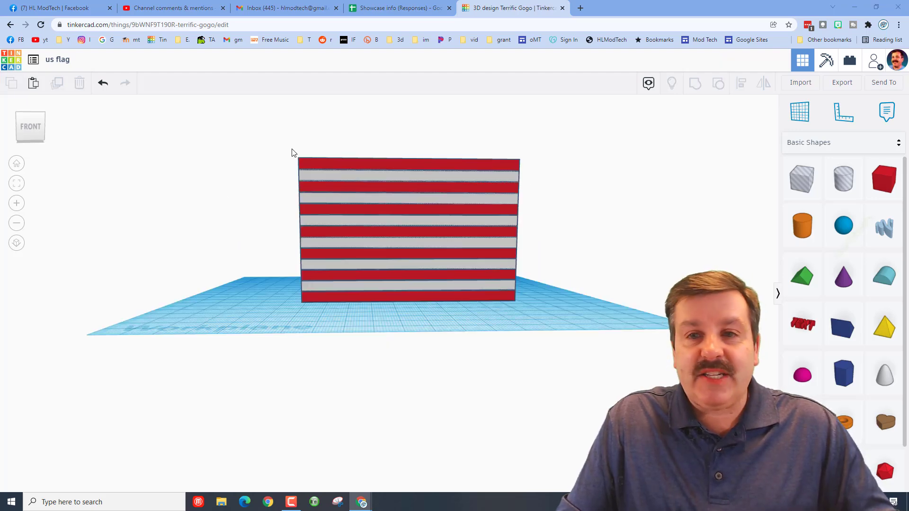
Select the upper seven stripes together and shorten them to 50 mm from the flag's left end.
click(318, 246)
click(317, 234)
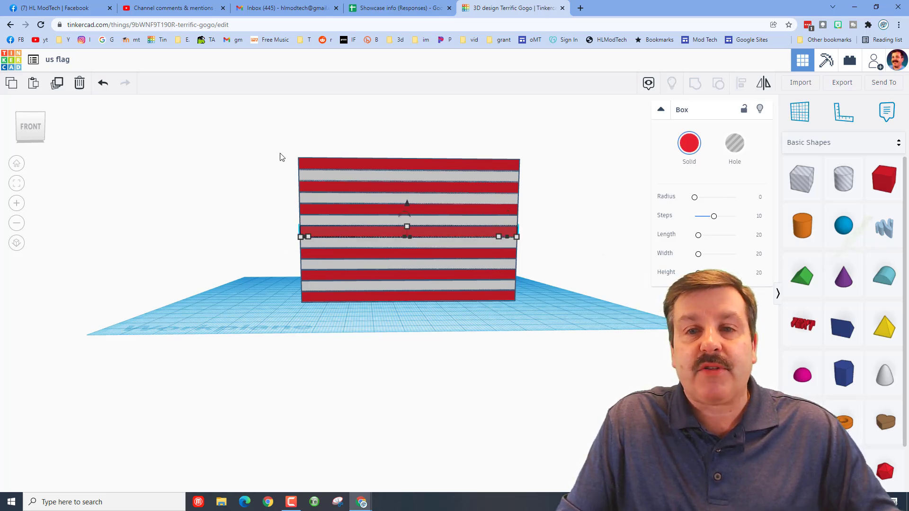
drag(338, 235, 338, 236)
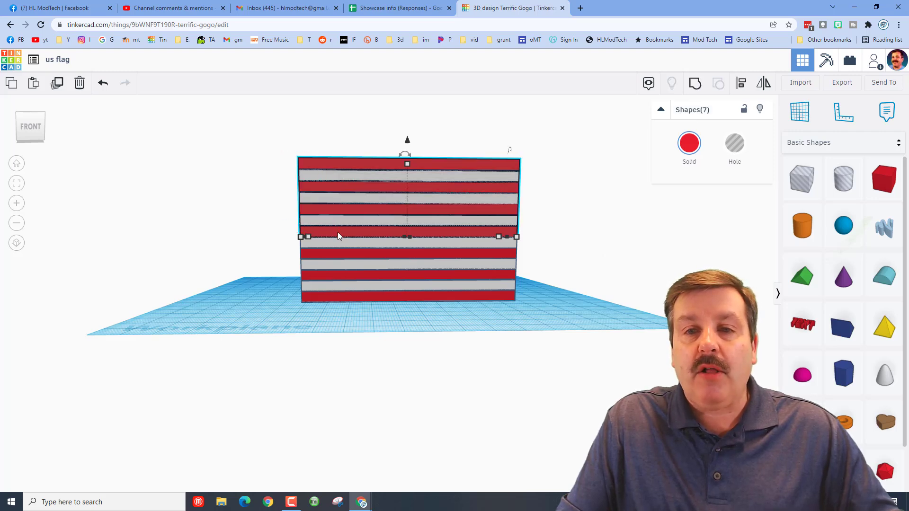
right_drag(343, 239, 341, 288)
click(297, 275)
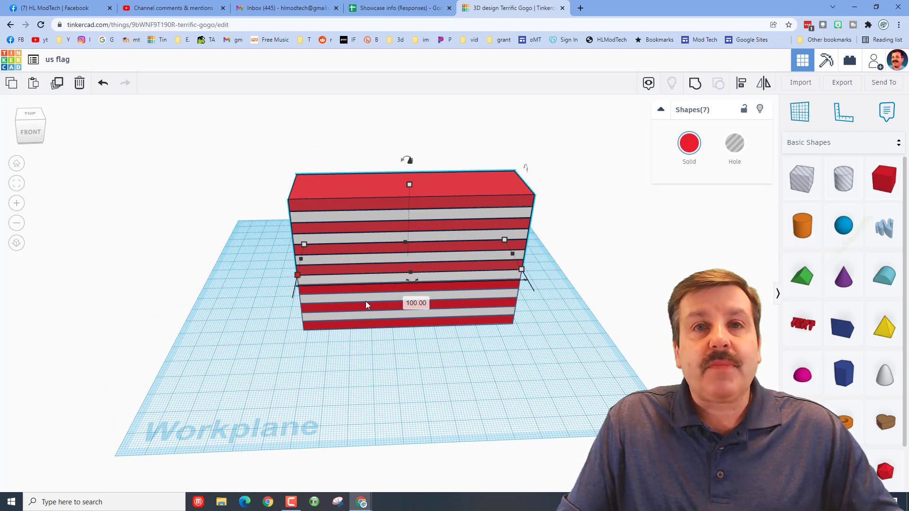
click(410, 303)
key(Return)
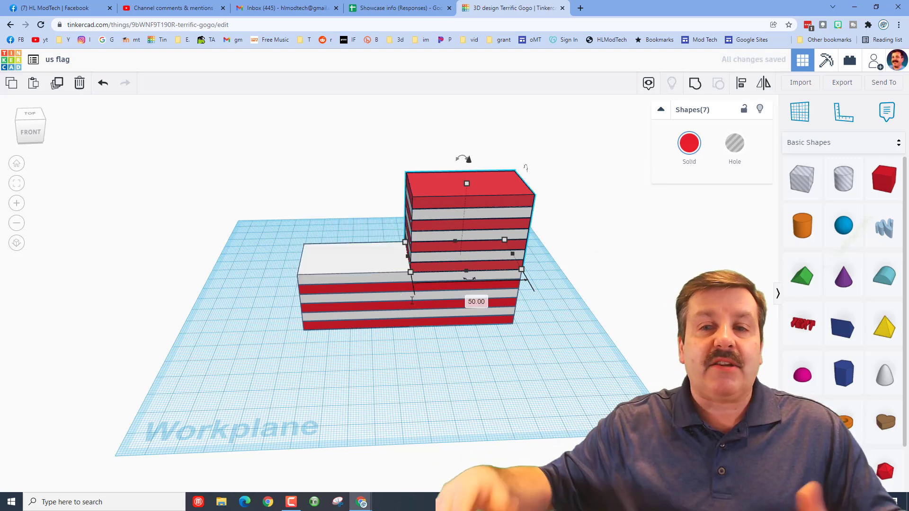
Duplicate the lowest shortened red stripe and move the copy 50 mm left into the open corner.
click(308, 199)
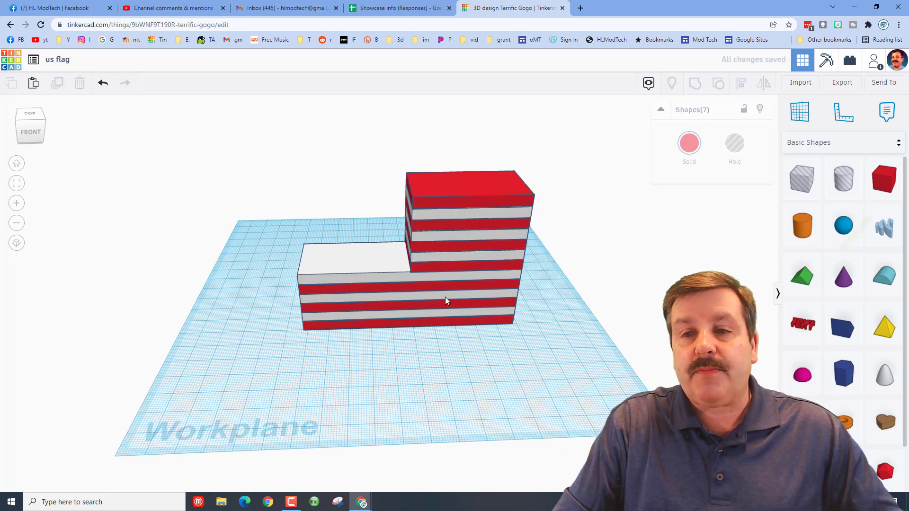
click(457, 268)
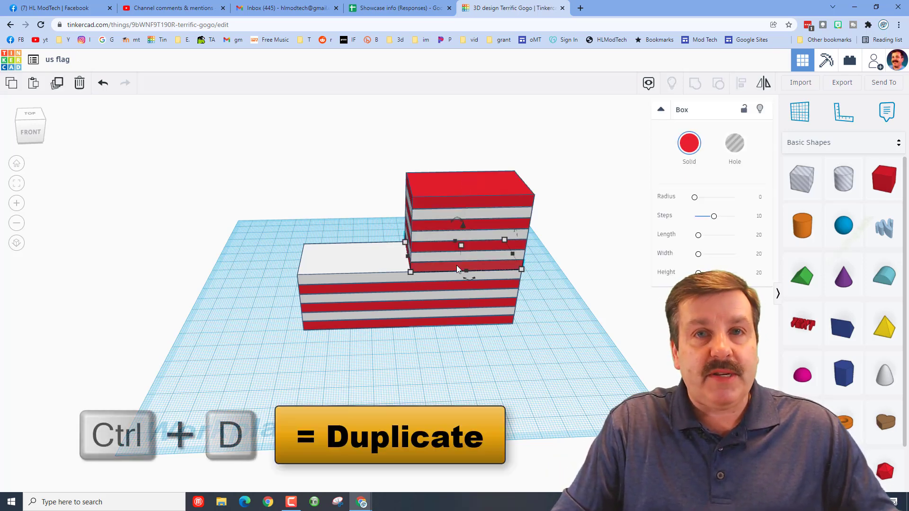
key(ctrl+d)
key(Left)
key(Left)
key(Left)
key(Left)
key(Left)
key(Left)
key(Left)
key(Left)
key(Left)
key(Left)
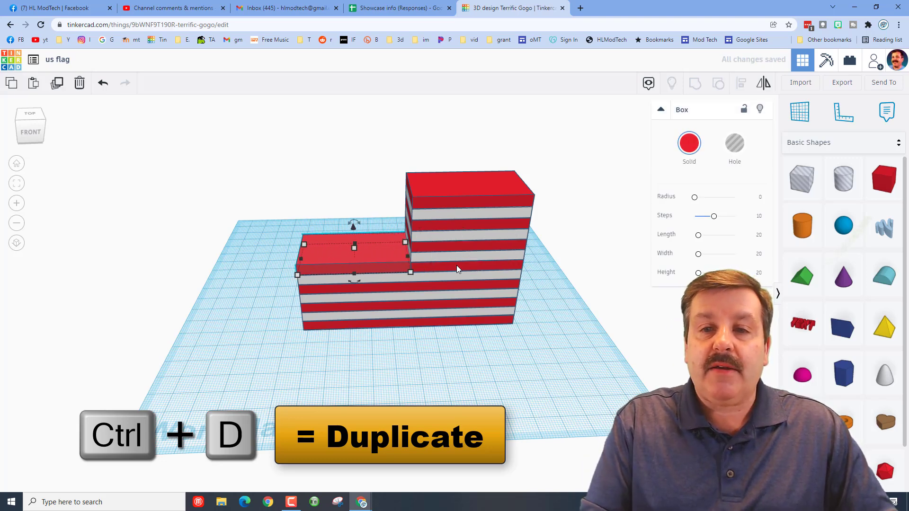
Stretch the copied box to 35 mm high, level with the top stripe, and colour it blue.
click(354, 248)
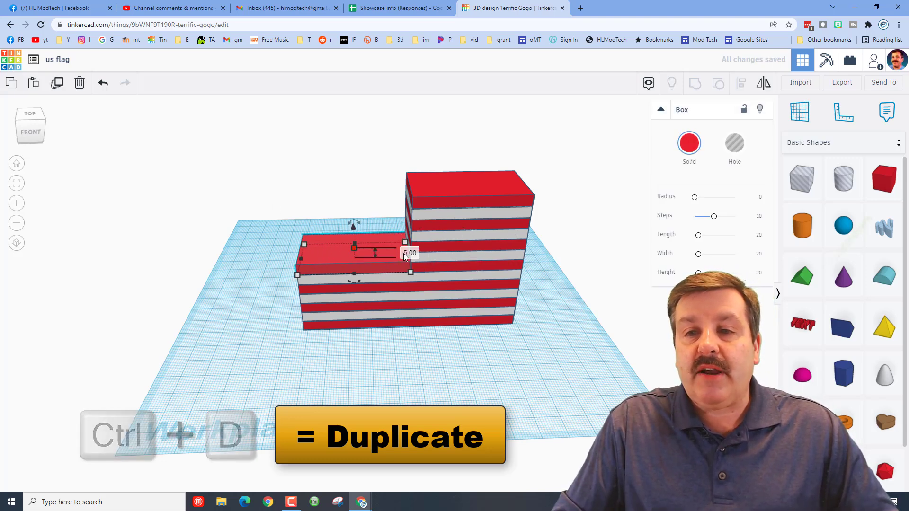
drag(354, 252, 352, 187)
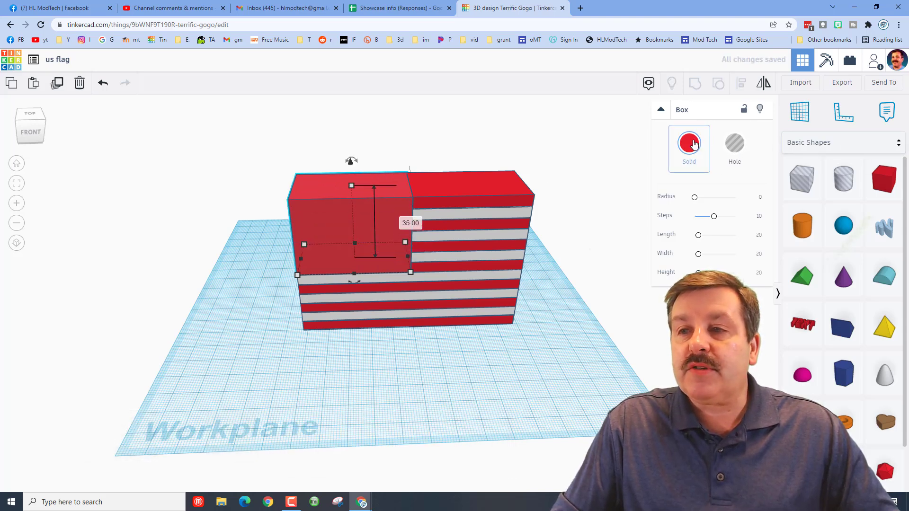
click(690, 143)
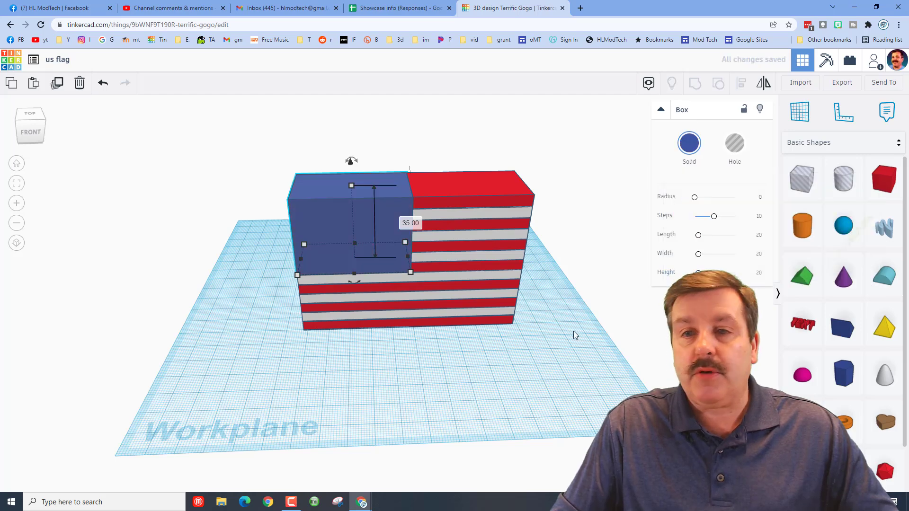
Group all the stripes and the blue box into one shape and make it multicolor.
right_drag(568, 336, 494, 326)
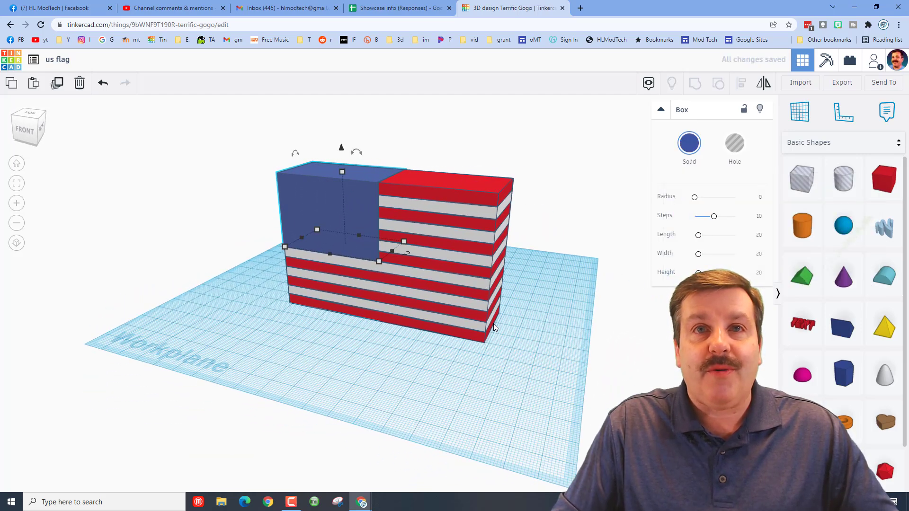
drag(283, 187, 542, 364)
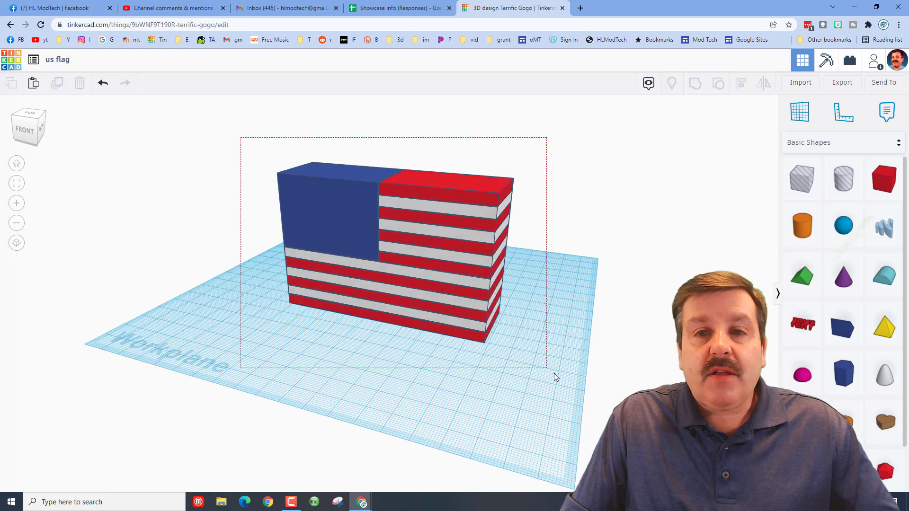
drag(555, 377, 557, 378)
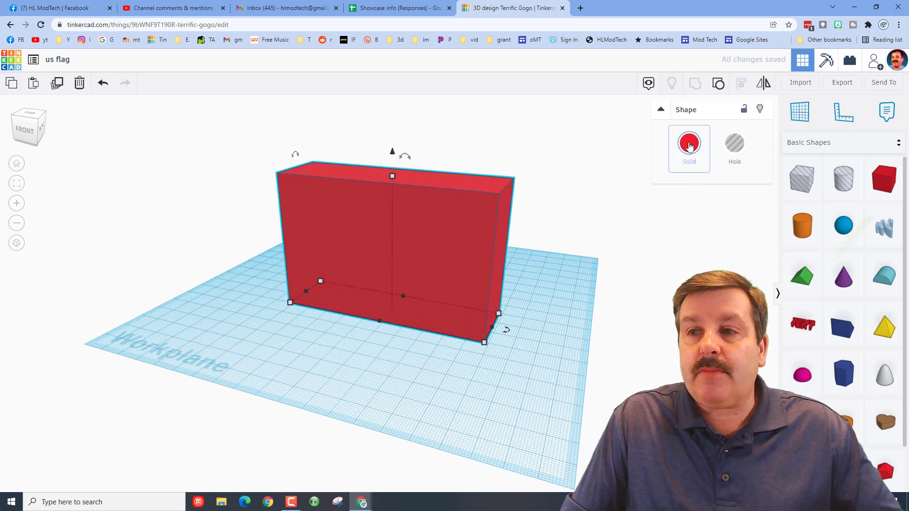
click(689, 145)
click(692, 274)
right_drag(169, 339, 229, 350)
right_drag(266, 307, 277, 297)
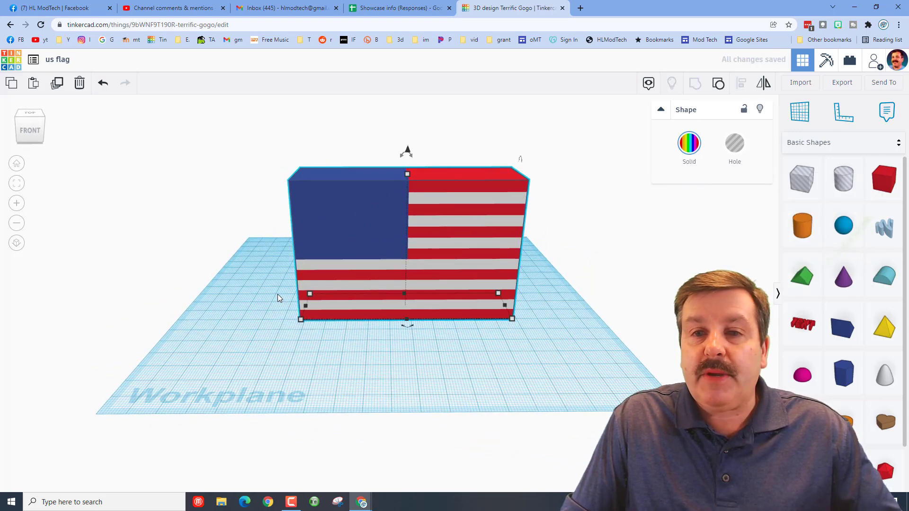
Set a temporary workplane on the front face of the blue box and add a yellow star shape there.
key(w)
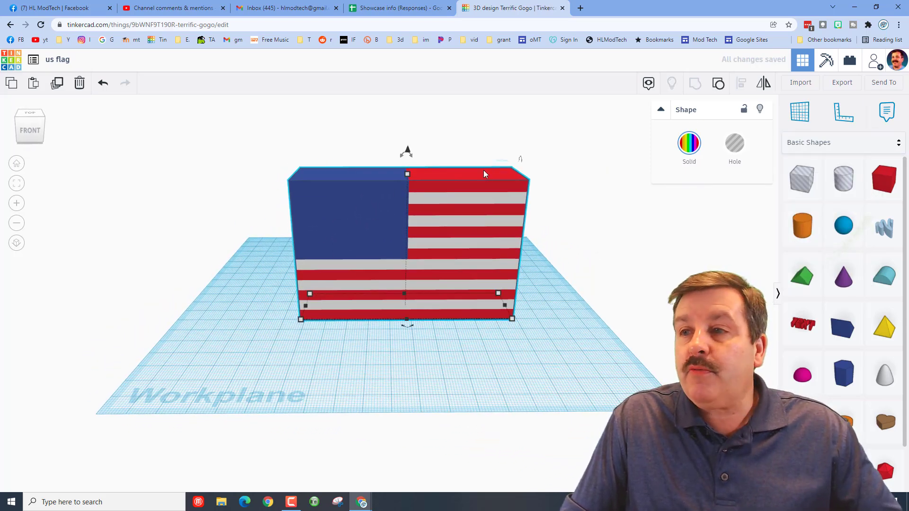
click(313, 197)
scroll(793, 372, down, 2)
drag(844, 419, 351, 265)
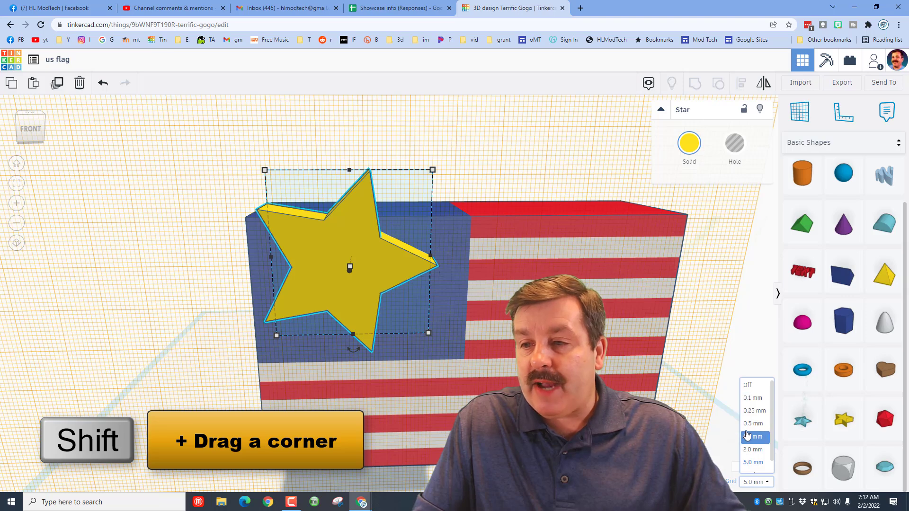
Set the snap grid to 1.0 mm and shrink the star proportionally to 3 mm wide.
click(753, 436)
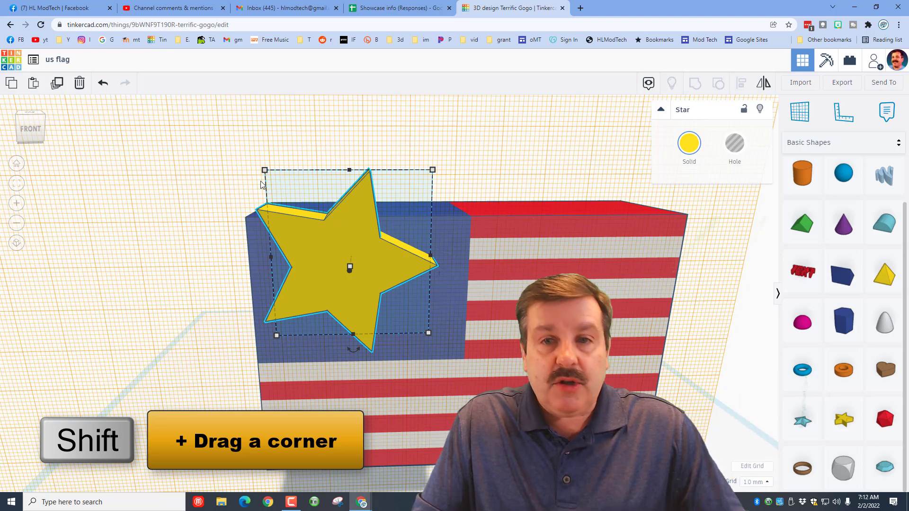
shift+drag(267, 171, 377, 257)
click(402, 213)
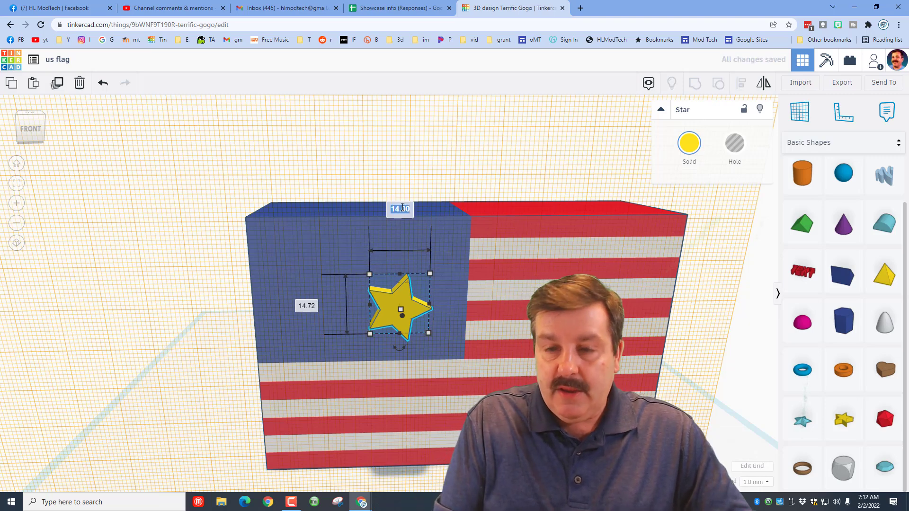
text(3)
key(shift+Return)
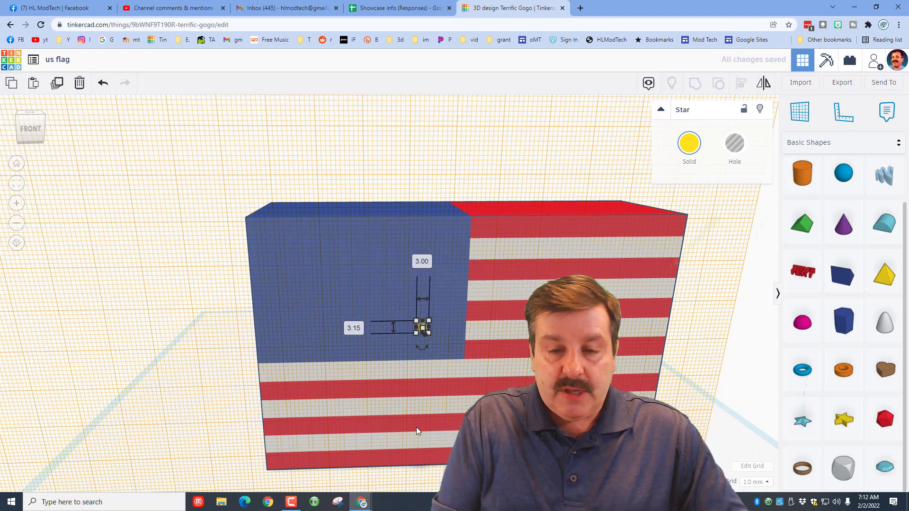
Move the small star up and left in 1 mm steps into the blue box's upper-left corner.
key(Left)
key(Left)
key(Up)
key(Up)
key(Up)
key(Up)
key(Up)
key(Up)
key(Up)
key(Up)
key(Up)
key(Up)
key(Up)
key(Up)
key(Up)
key(Up)
key(Up)
key(Left)
key(Left)
key(Left)
key(Left)
key(Left)
key(Left)
key(Left)
key(Left)
key(Left)
key(Left)
key(Left)
key(Left)
key(Left)
key(Left)
key(Left)
key(Left)
key(Left)
key(Left)
key(Left)
key(Left)
key(Up)
key(Up)
key(Up)
key(Up)
key(Up)
key(Up)
key(Left)
key(Up)
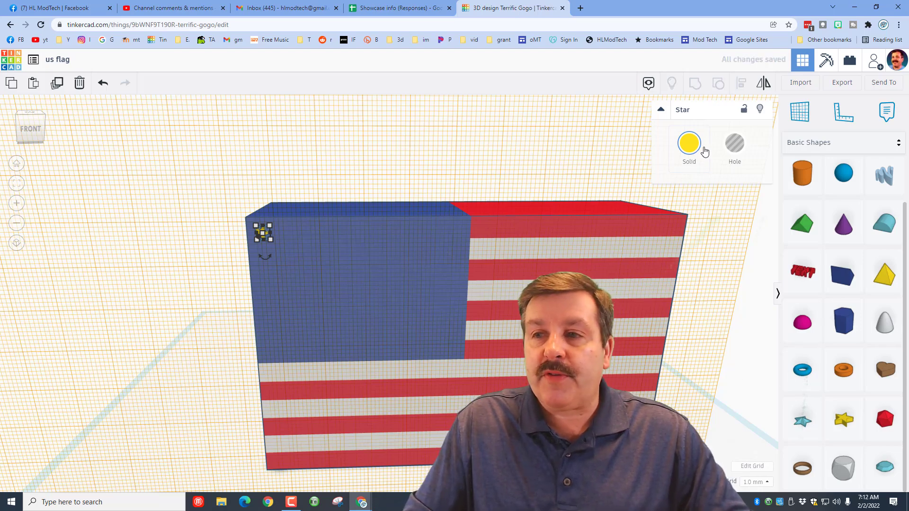
Colour the star white and extend it 32 mm out from the flag's front face.
click(699, 149)
click(853, 219)
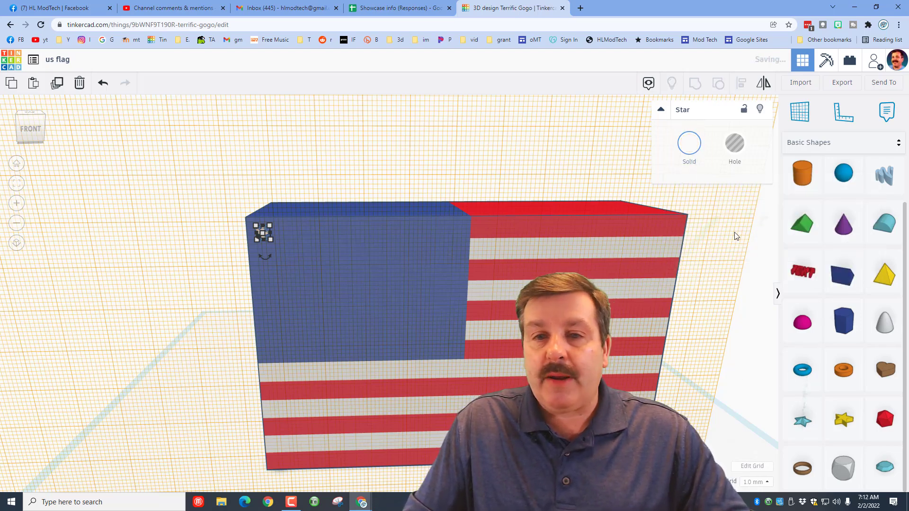
right_drag(429, 237, 334, 223)
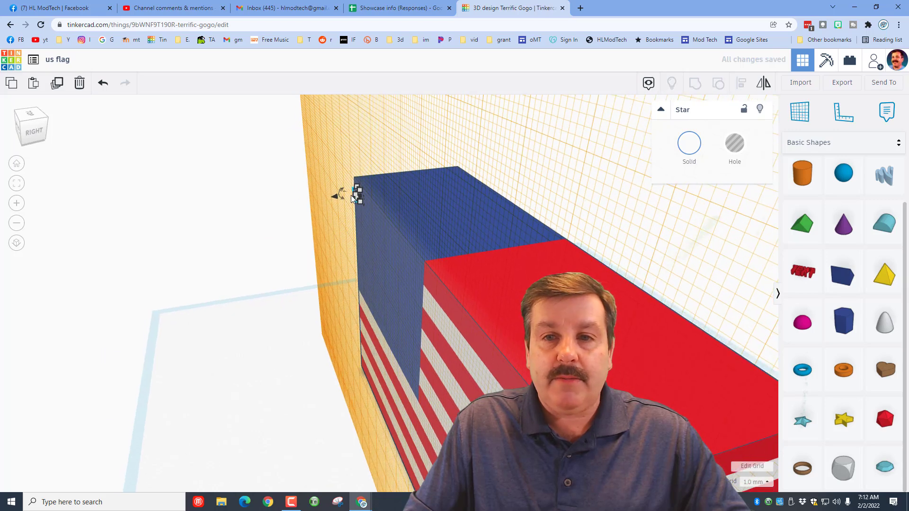
drag(355, 194, 225, 209)
click(286, 147)
text(32)
key(Return)
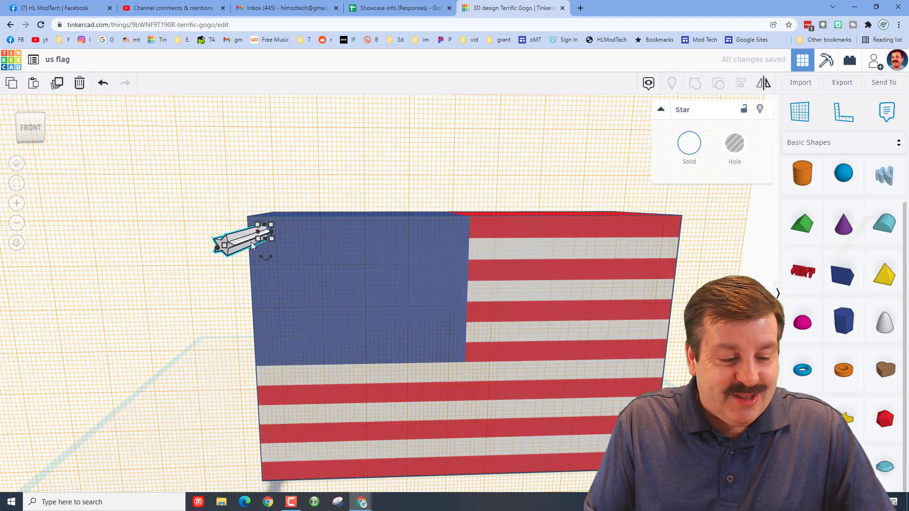
Duplicate the white star and move the copy 8 mm to the right.
key(ctrl+d)
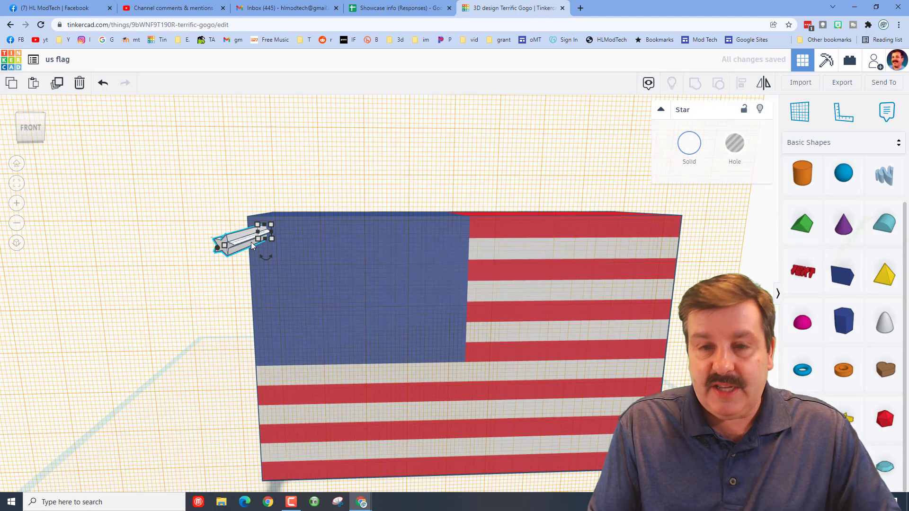
key(Right)
key(Right)
key(Right)
key(Right)
key(Right)
key(Right)
key(Right)
key(Right)
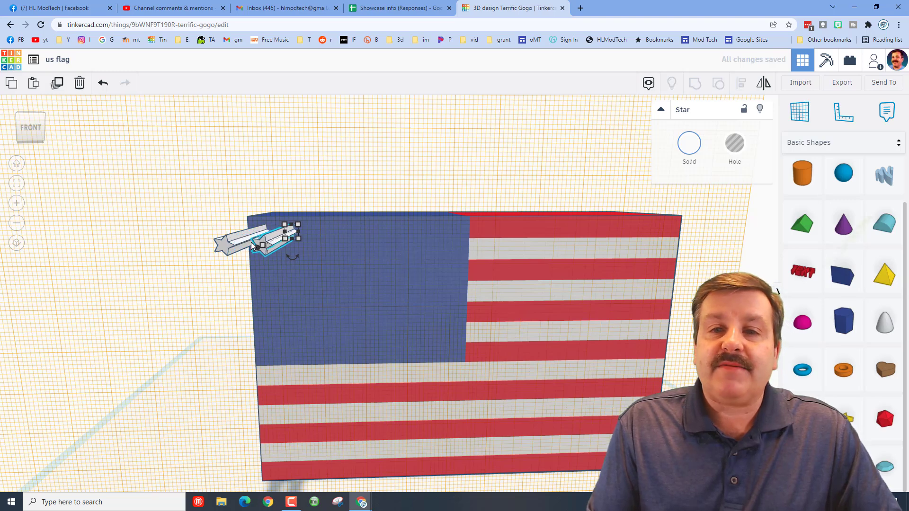
Repeat the spaced duplication four times to complete a top row of six stars.
key(ctrl+d)
key(ctrl+d)
key(ctrl+d)
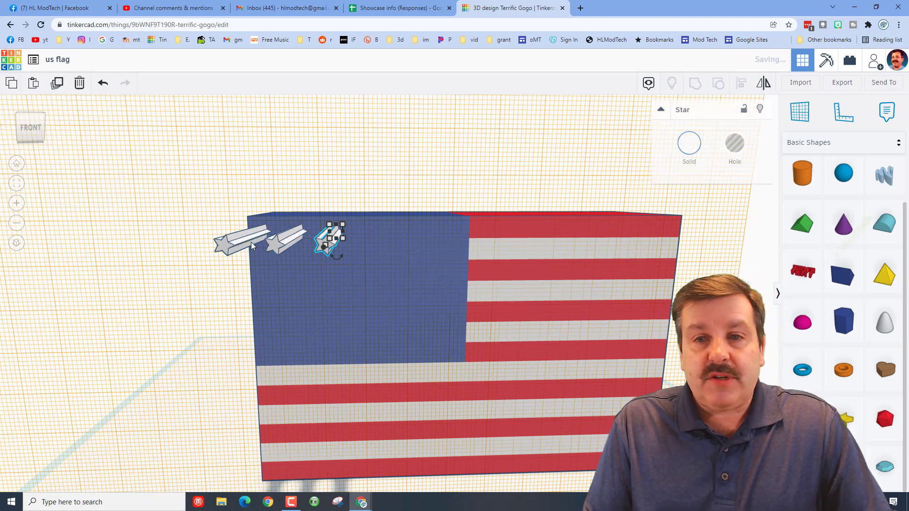
key(ctrl+d)
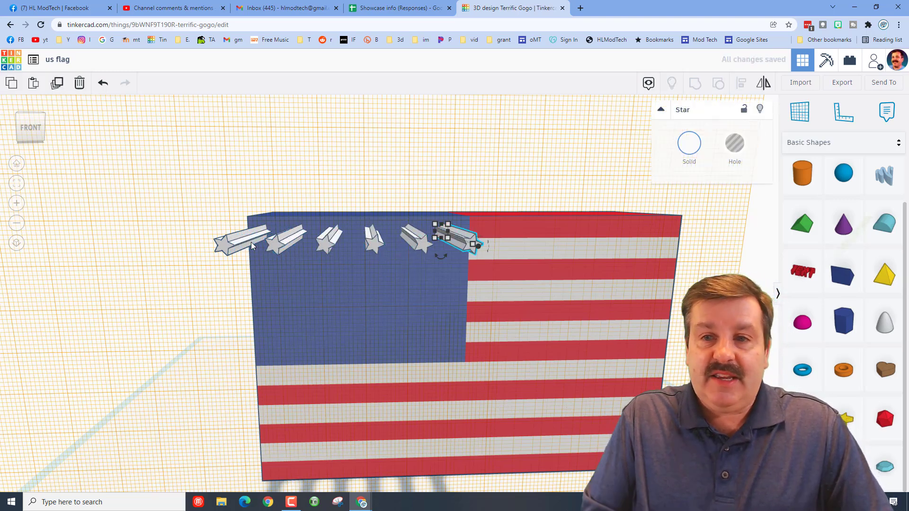
Select all six stars, duplicate the row and offset the copy 4 mm down and 4 mm right.
right_drag(307, 160, 166, 241)
click(318, 165)
right_drag(373, 346, 195, 215)
drag(192, 212, 293, 326)
right_drag(293, 325, 397, 318)
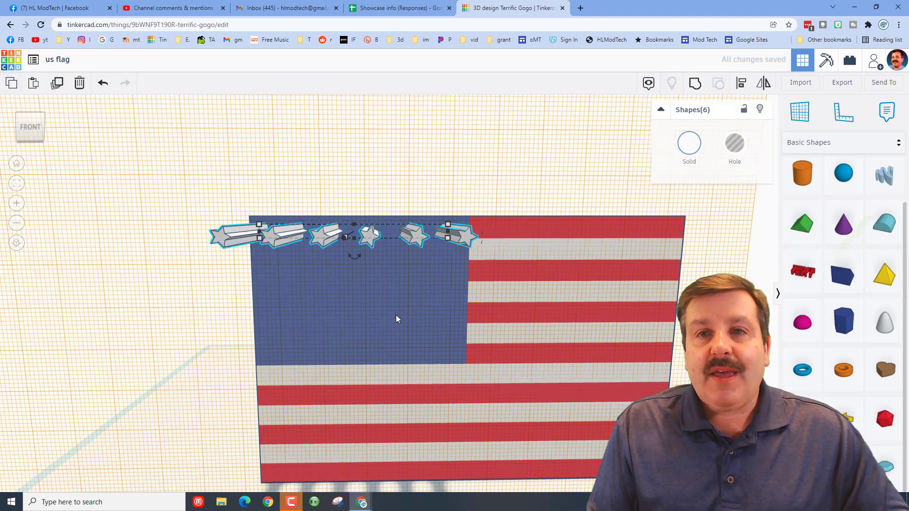
key(ctrl+d)
key(Down)
key(Down)
key(Down)
key(Down)
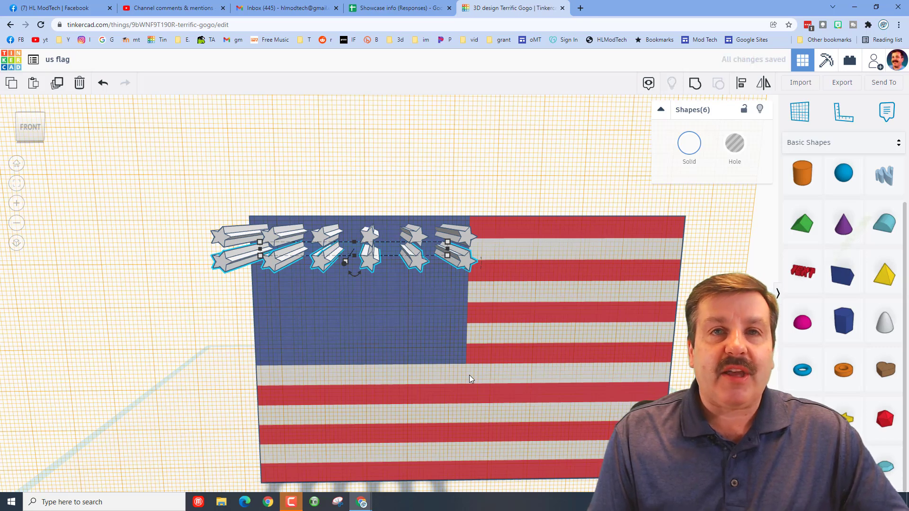
key(Right)
key(Right)
key(Right)
key(Right)
key(Right)
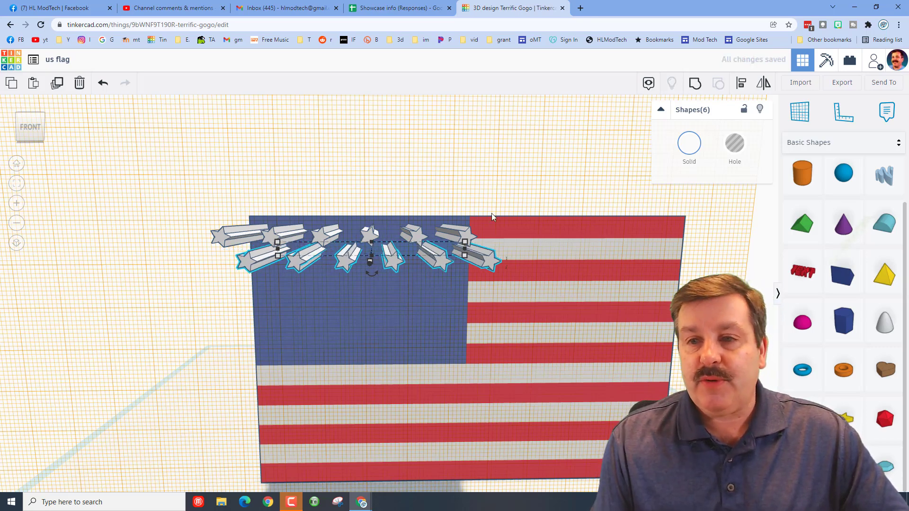
Delete the rightmost star of the second row so that it holds five stars.
click(493, 197)
click(491, 263)
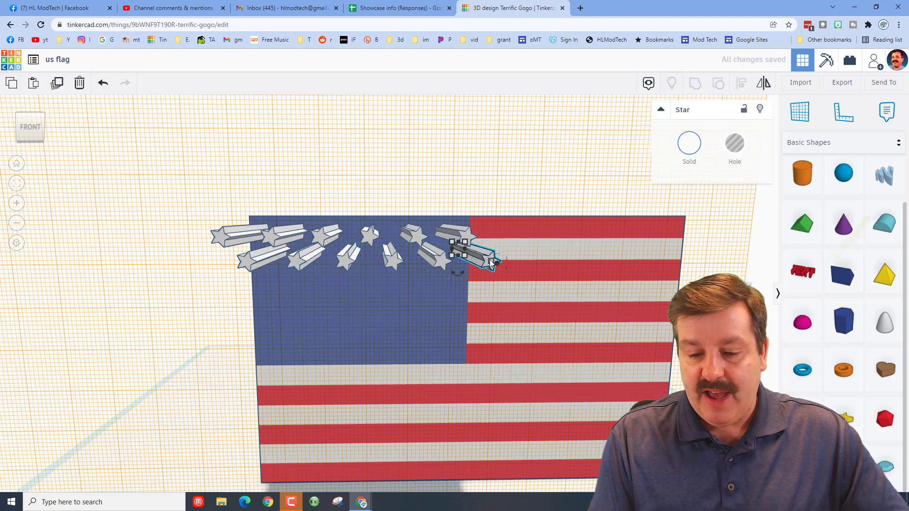
key(Delete)
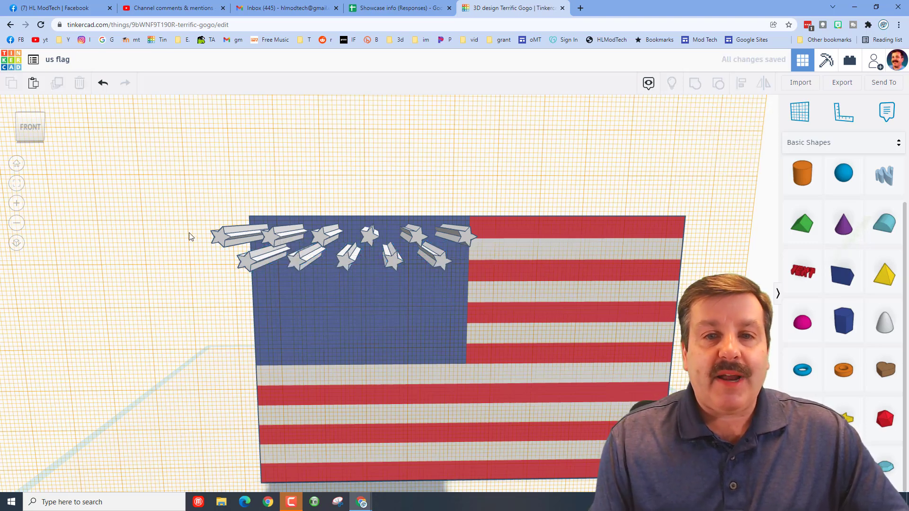
Select both star rows together, duplicate them and move the copies 7 mm down.
right_drag(334, 273, 171, 280)
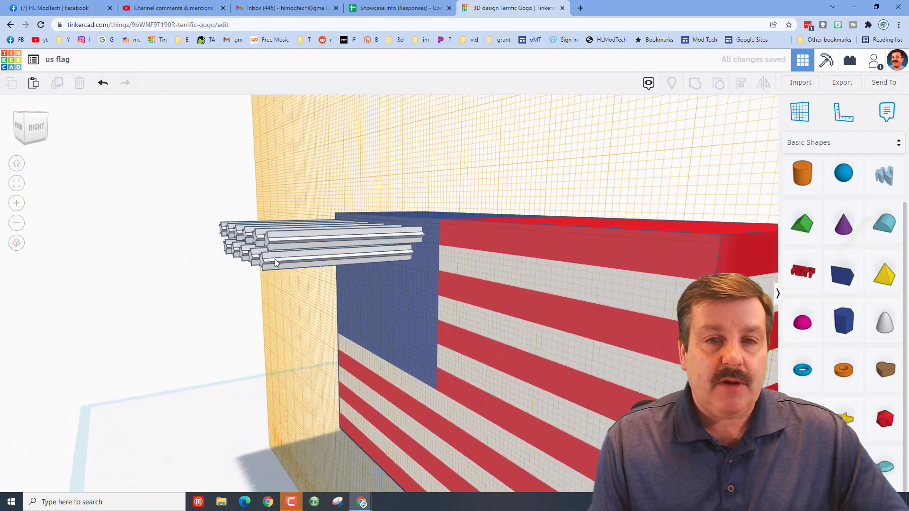
right_drag(301, 268, 223, 237)
drag(202, 203, 266, 282)
right_drag(266, 282, 373, 283)
key(ctrl+d)
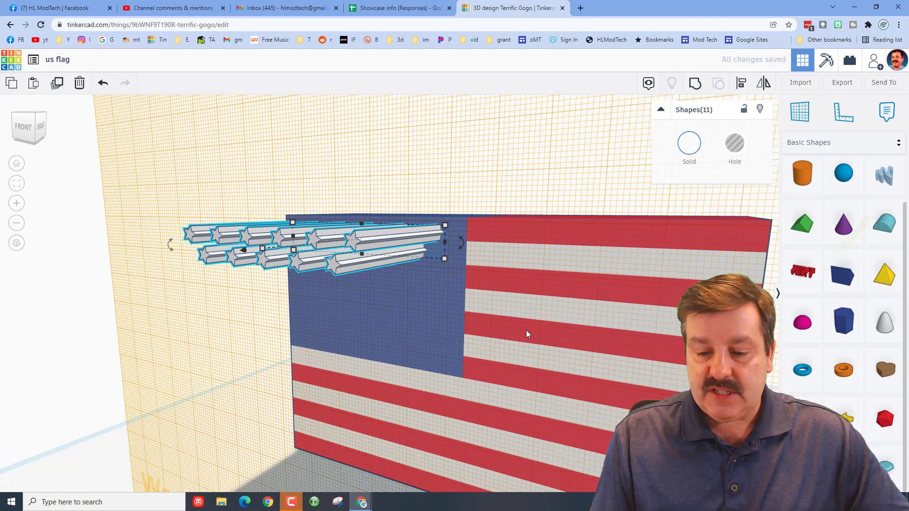
key(Down)
key(Down)
key(Down)
key(Down)
key(Down)
key(Down)
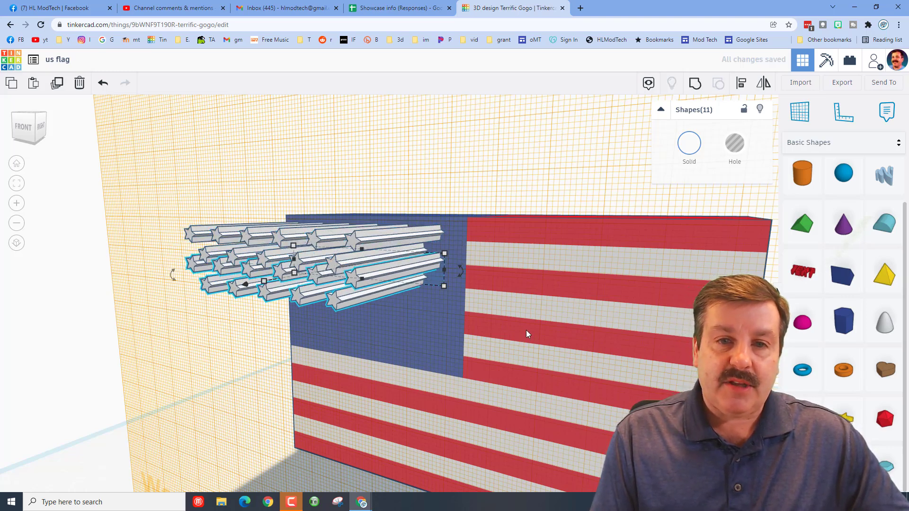
key(Down)
key(Down)
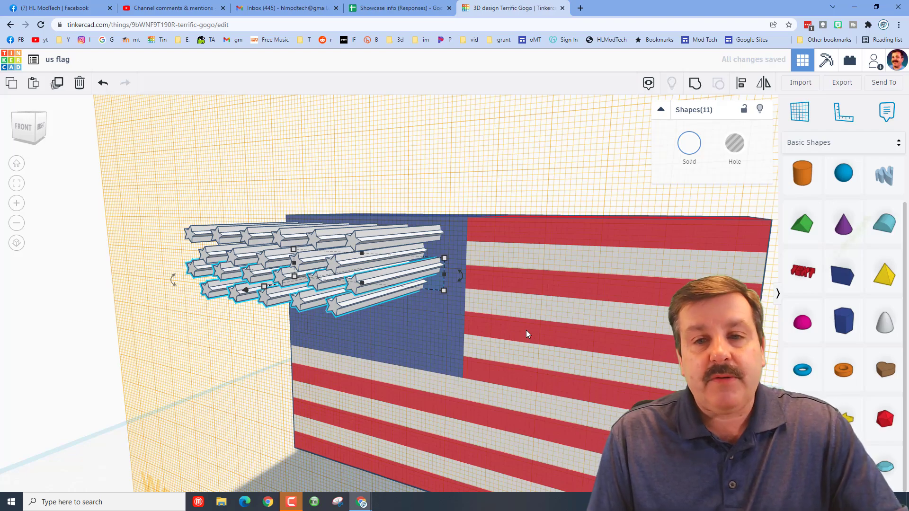
Repeat the two-row duplication three more times down the blue box.
key(ctrl+d)
key(ctrl+d)
key(ctrl+d)
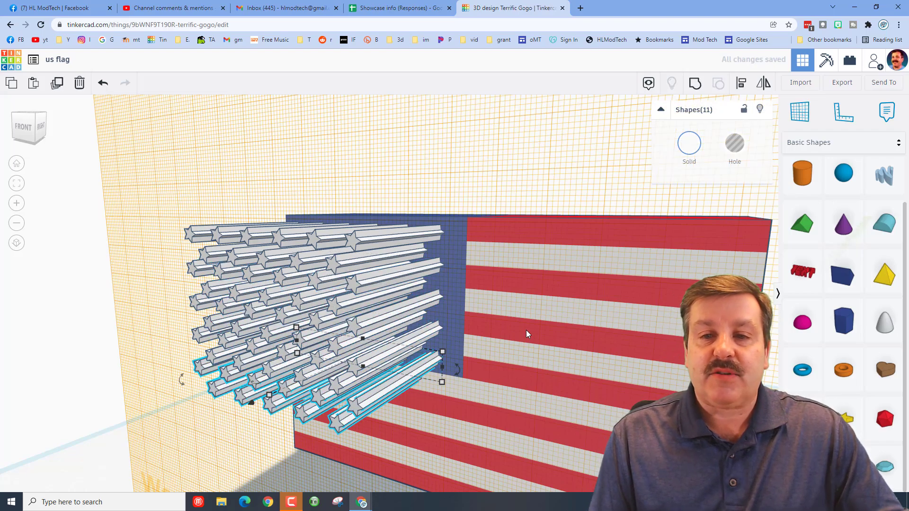
Delete the five extra stars in the lowest row, leaving nine rows.
right_drag(336, 343, 255, 385)
click(224, 391)
click(256, 384)
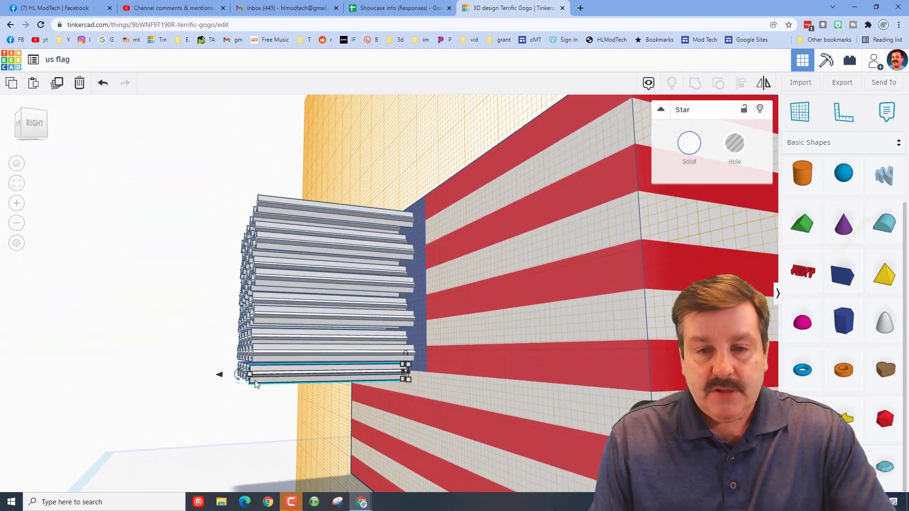
key(Delete)
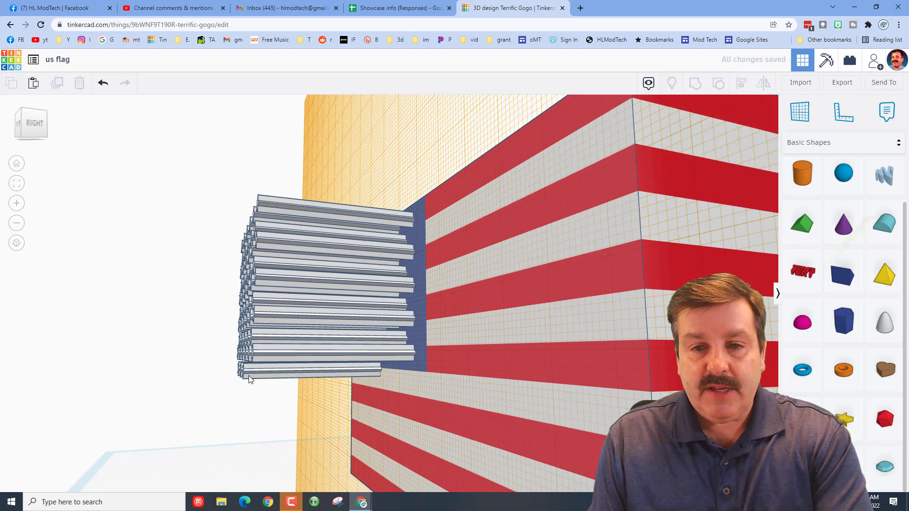
mouse_move(229, 402)
right_down()
mouse_move(368, 412)
mouse_move(598, 407)
mouse_move(499, 420)
mouse_move(256, 424)
mouse_move(215, 396)
right_up()
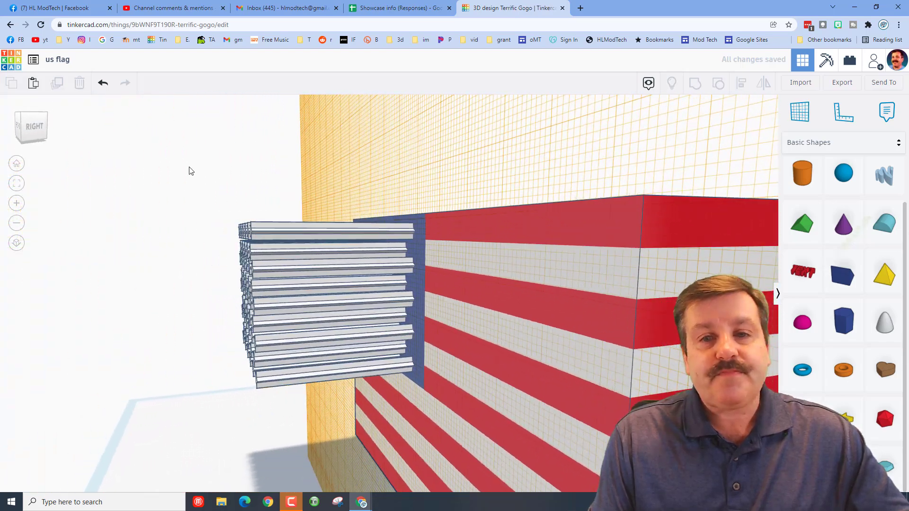
Select all 50 stars and group them into one shape.
drag(189, 166, 298, 391)
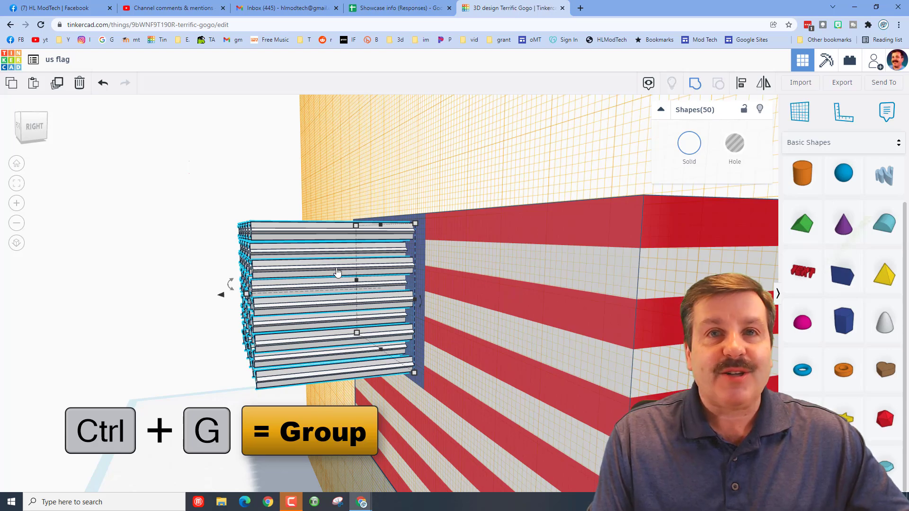
key(ctrl+g)
Align the star group to the middle of the flag's thickness and return the workplane to the base.
right_drag(300, 354, 576, 361)
scroll(522, 351, down, 2)
scroll(522, 351, down, 1)
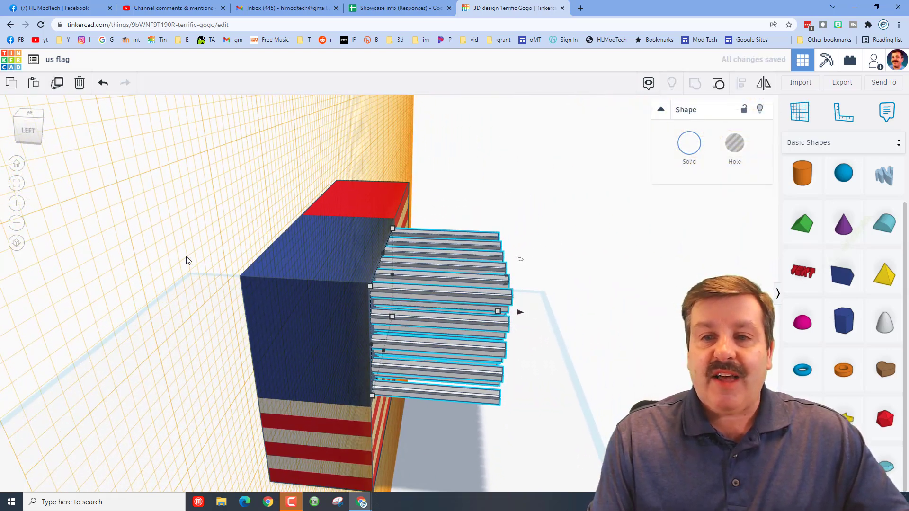
drag(547, 194, 142, 443)
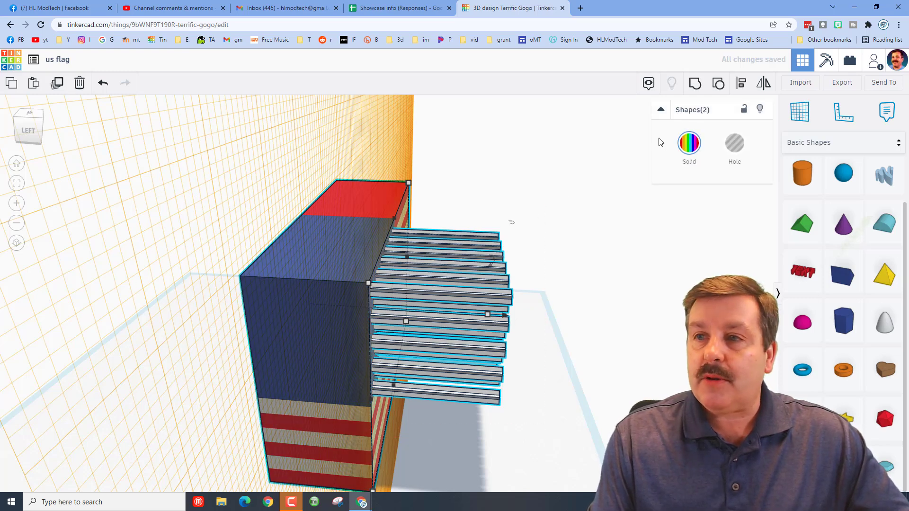
scroll(305, 318, down, 3)
click(337, 453)
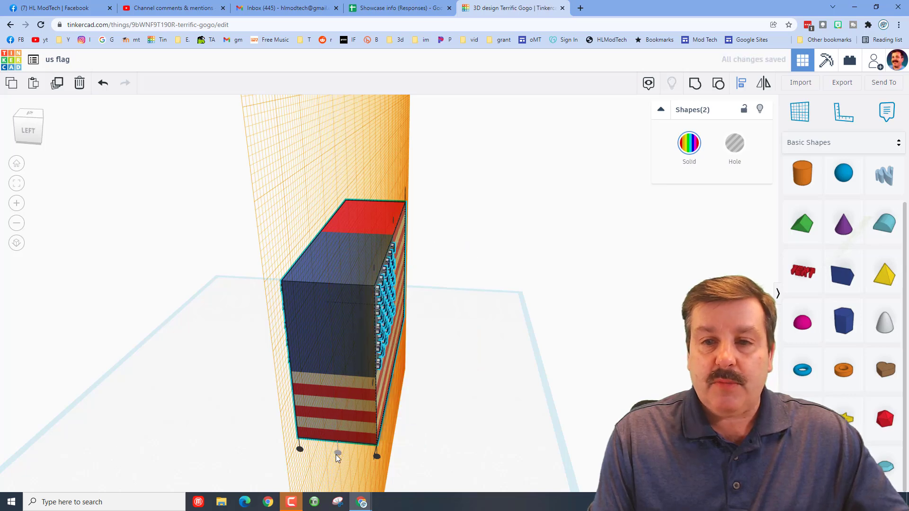
key(w)
click(511, 433)
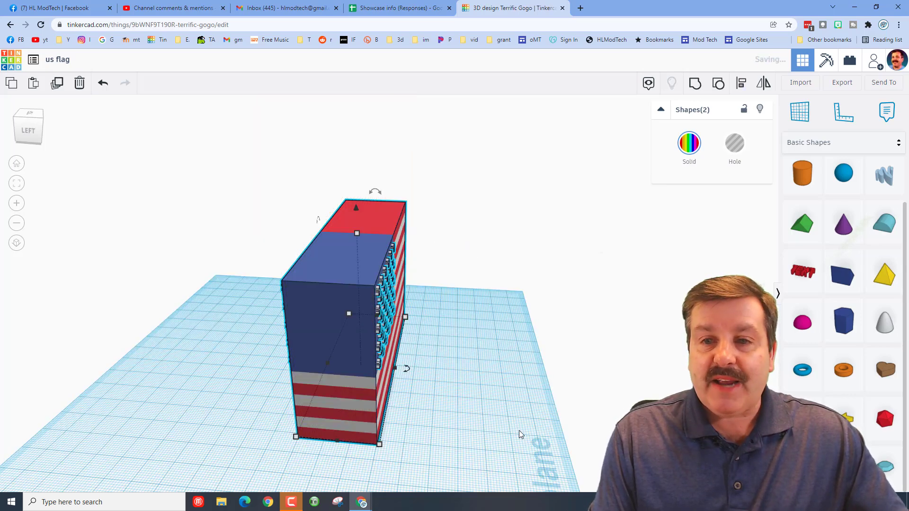
Select the flag and the stars and move them together toward the back-left corner of the workplane.
right_drag(519, 433, 242, 247)
drag(230, 211, 545, 421)
drag(481, 373, 375, 306)
click(304, 326)
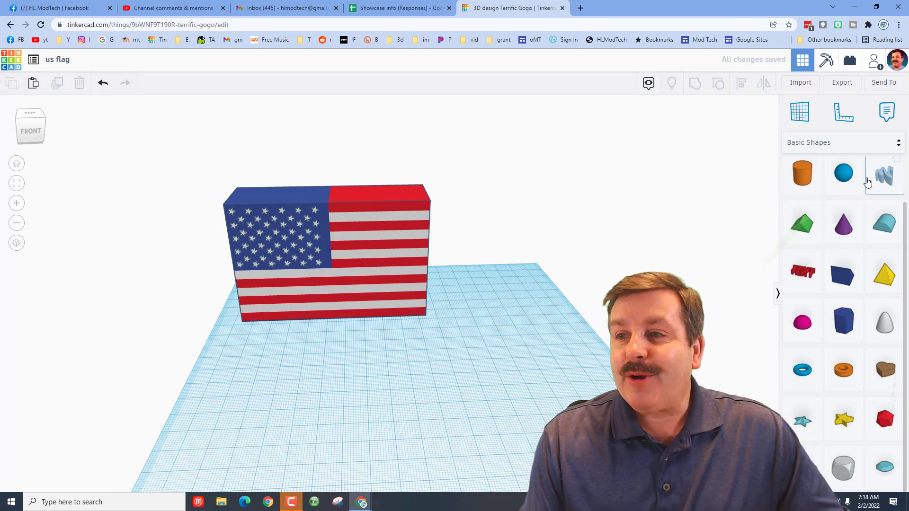
Add a Scribble shape and draw one long horizontal wavy line across its canvas.
mouse_move(867, 183)
mouse_down()
mouse_move(462, 376)
mouse_move(335, 389)
mouse_up()
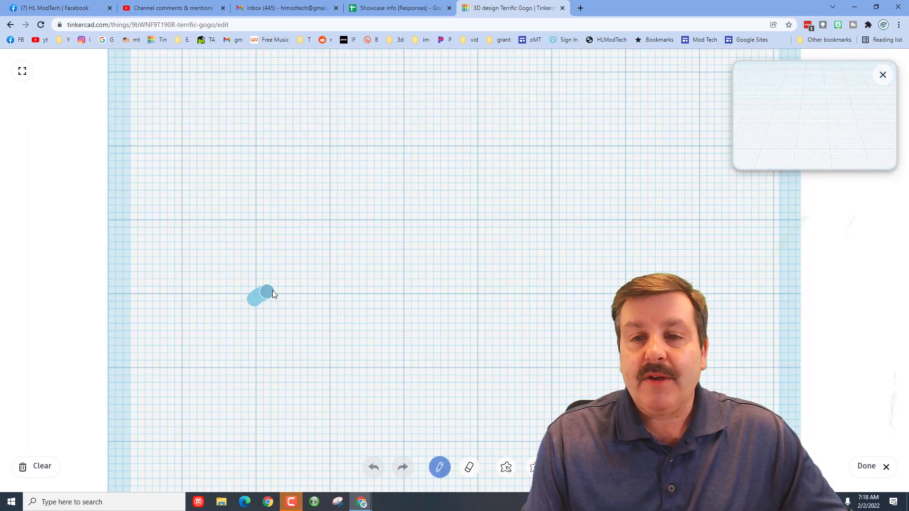
drag(517, 286, 609, 302)
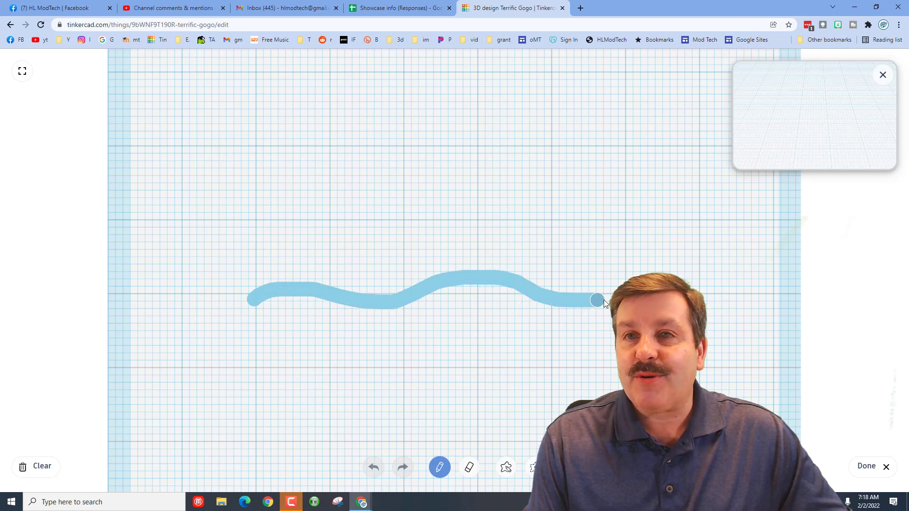
drag(648, 270, 653, 269)
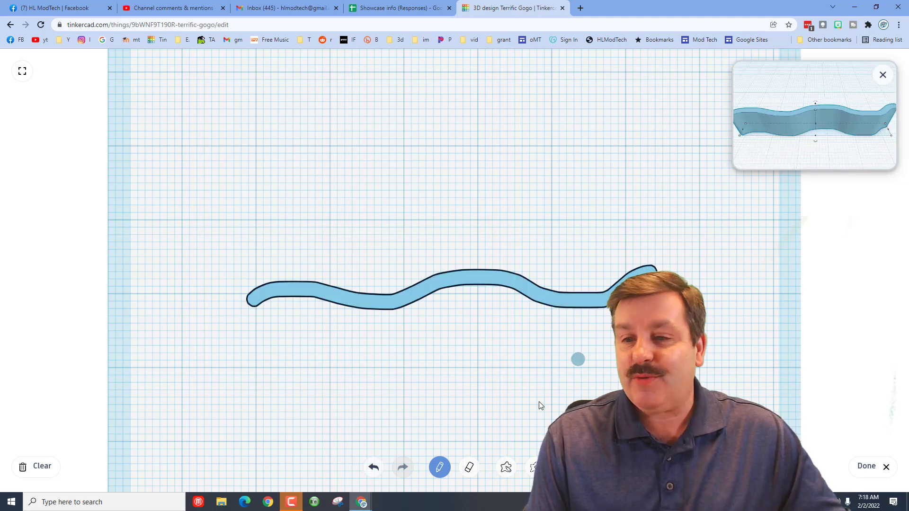
Clear the scribble canvas, redraw one long horizontal wavy line across it and finish the scribble.
click(35, 466)
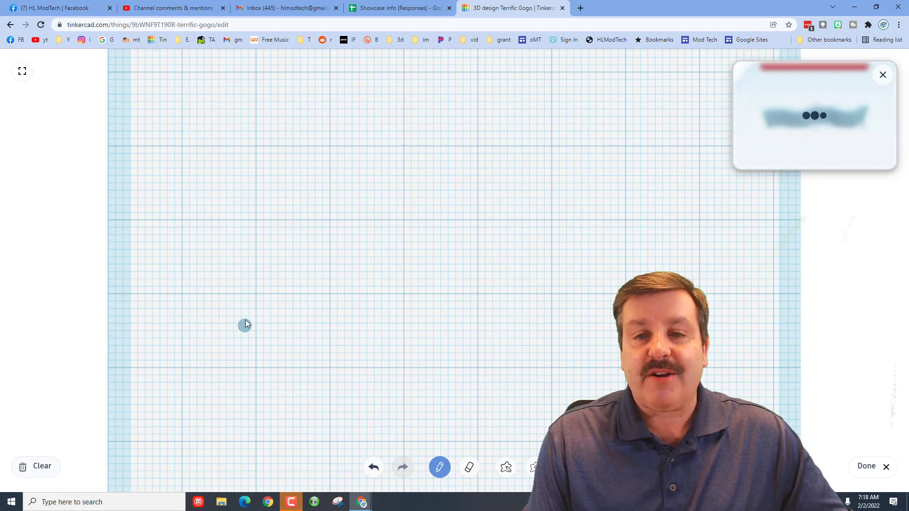
mouse_move(244, 316)
mouse_down()
mouse_move(322, 298)
mouse_move(501, 308)
mouse_move(606, 284)
mouse_move(698, 293)
mouse_up()
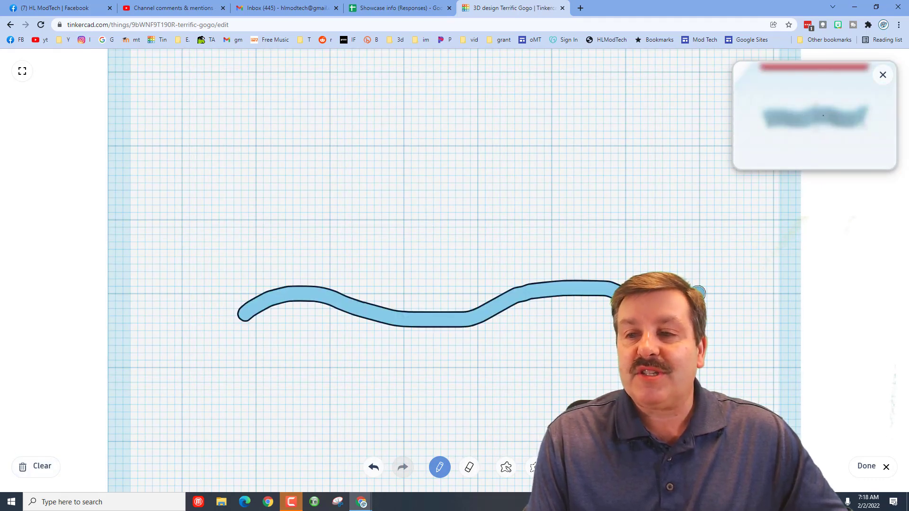
click(867, 466)
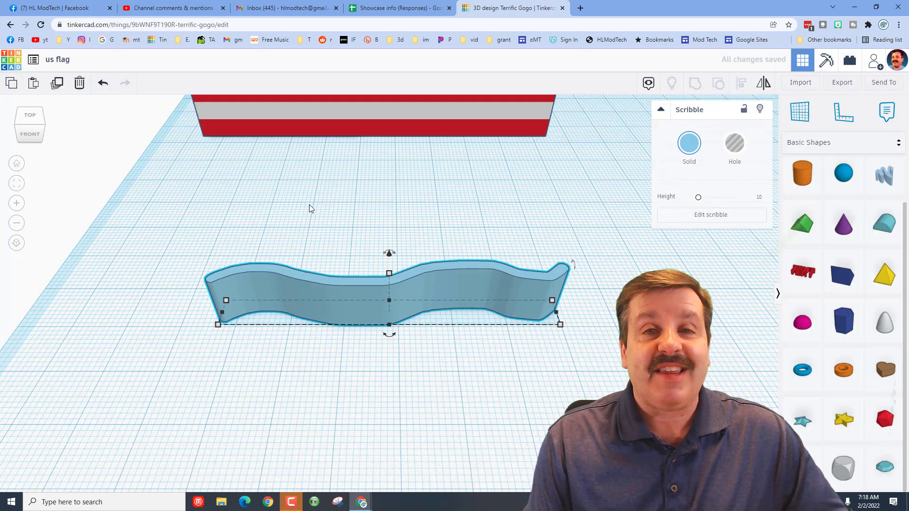
Move the wavy scribble into the open area of the workplane in front of the flag.
scroll(358, 217, down, 5)
click(354, 200)
mouse_move(292, 218)
scroll(302, 221, down, 3)
mouse_move(381, 146)
click(387, 305)
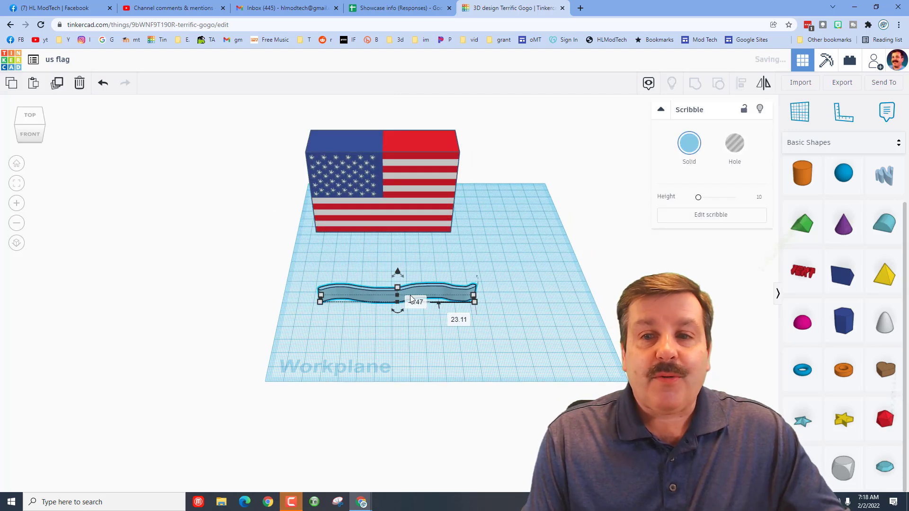
click(370, 336)
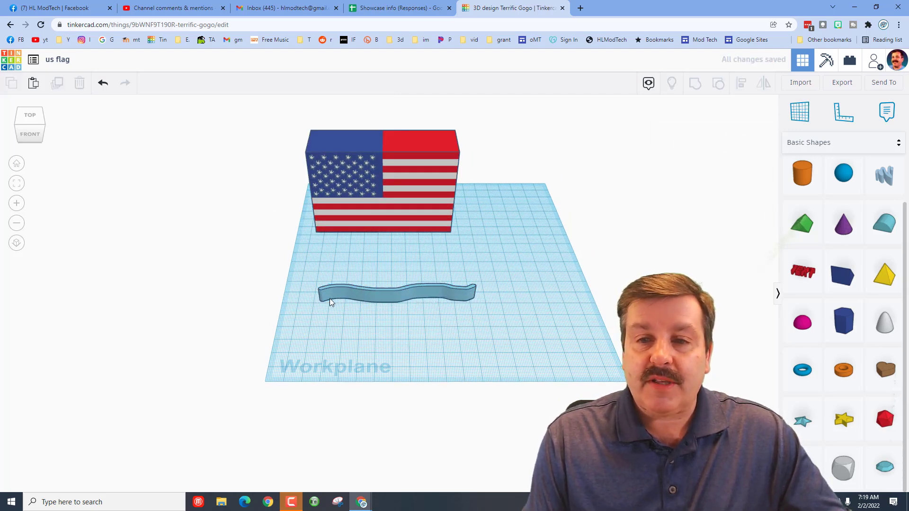
Resize the wavy scribble to 100 long and 65 high and turn it into a hole.
click(330, 302)
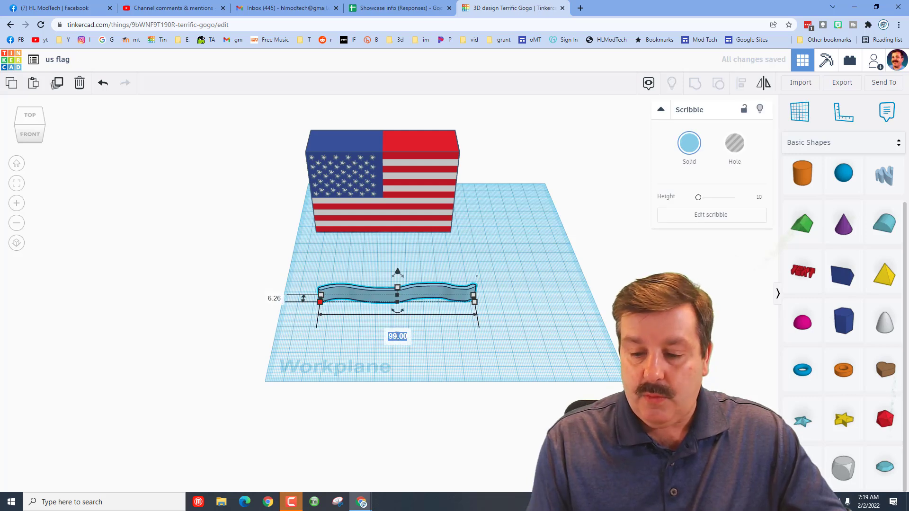
key(Return)
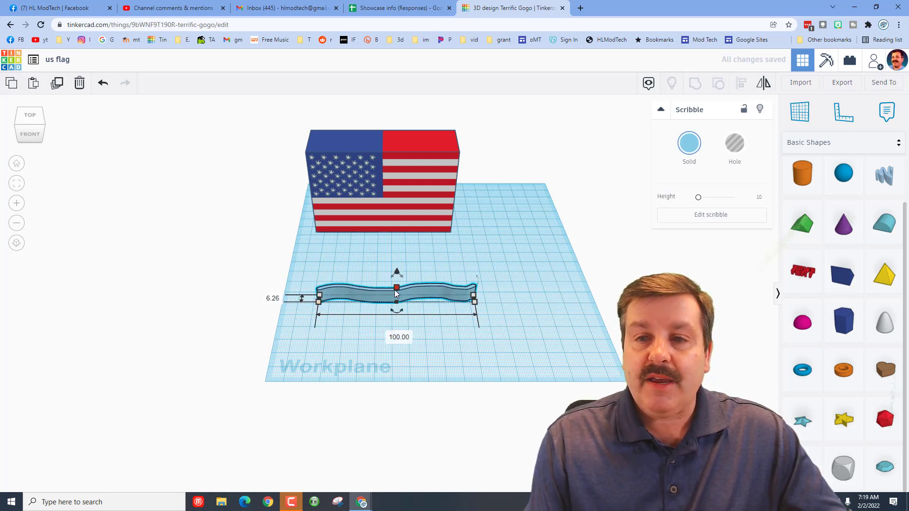
click(396, 289)
key(Return)
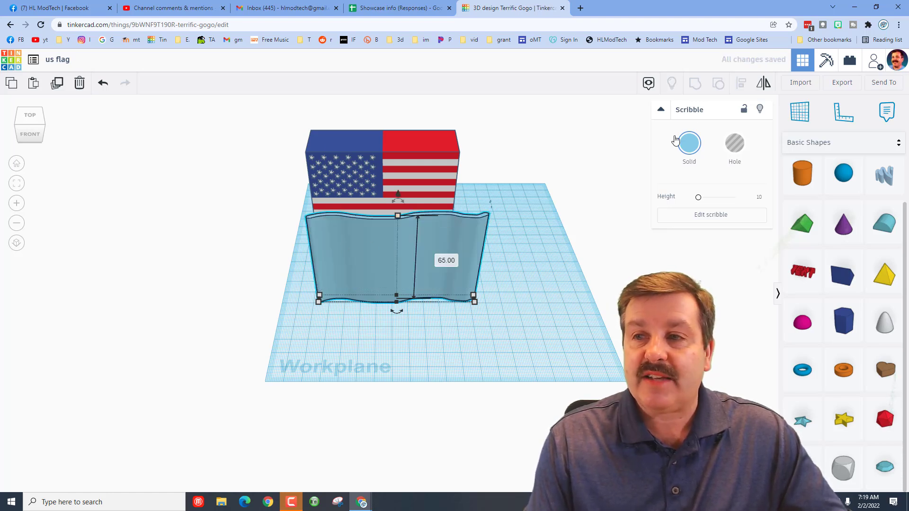
click(735, 146)
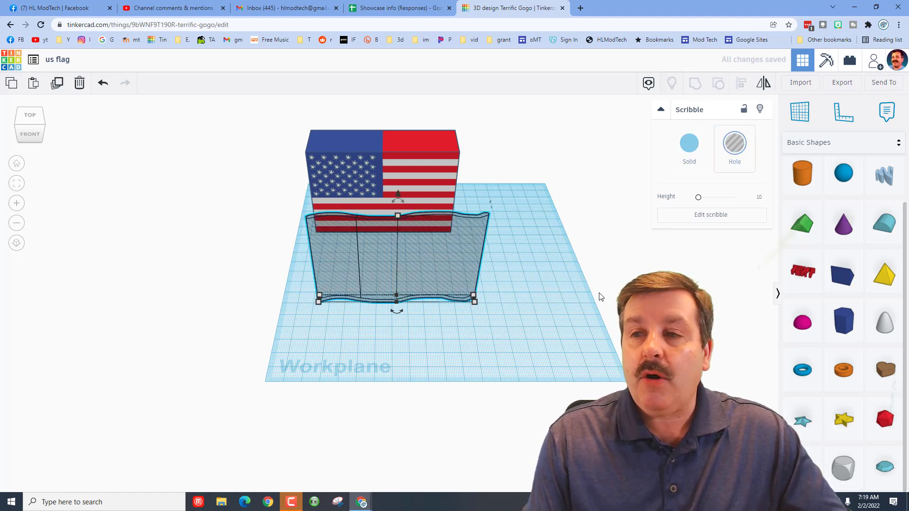
Place a box near the front-left corner of the workplane and check the flag's length and thickness.
scroll(843, 165, up, 2)
mouse_move(883, 182)
mouse_down()
mouse_move(355, 328)
mouse_move(303, 304)
mouse_up()
click(410, 153)
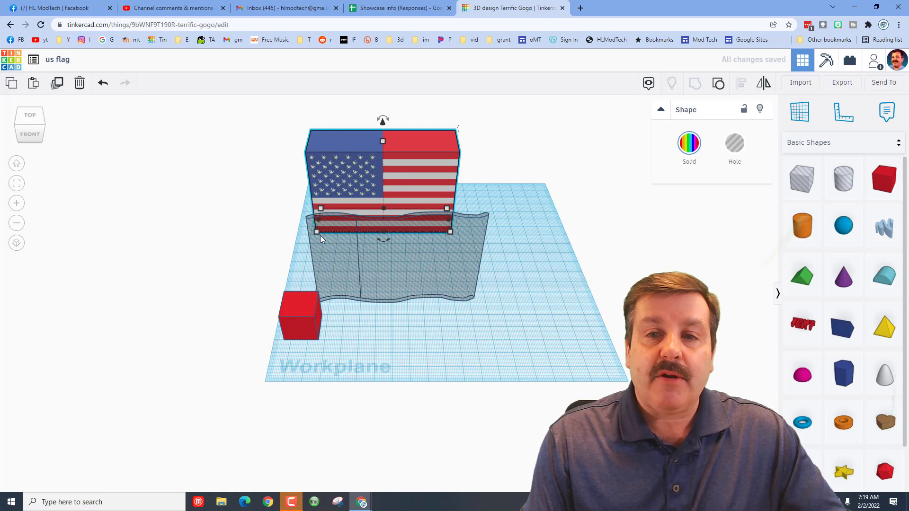
mouse_move(315, 233)
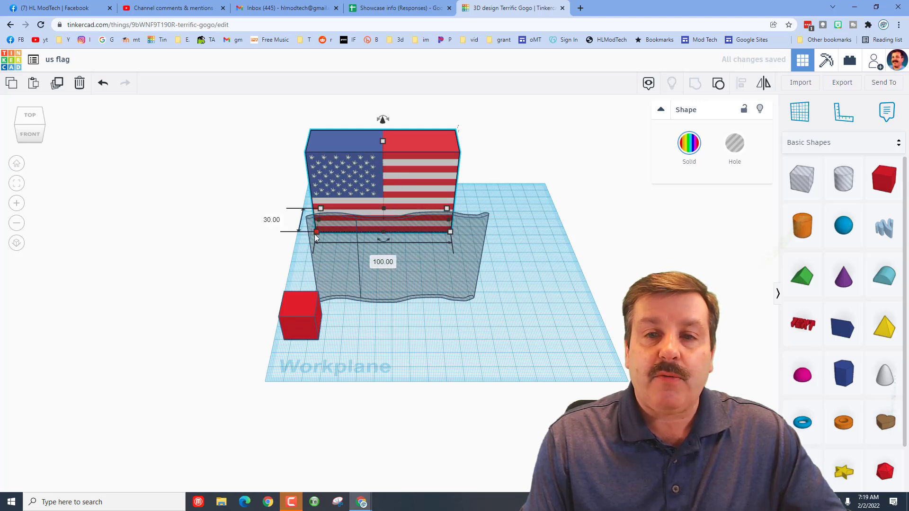
Set the box to 110 long, 70 high and 40 deep.
click(297, 340)
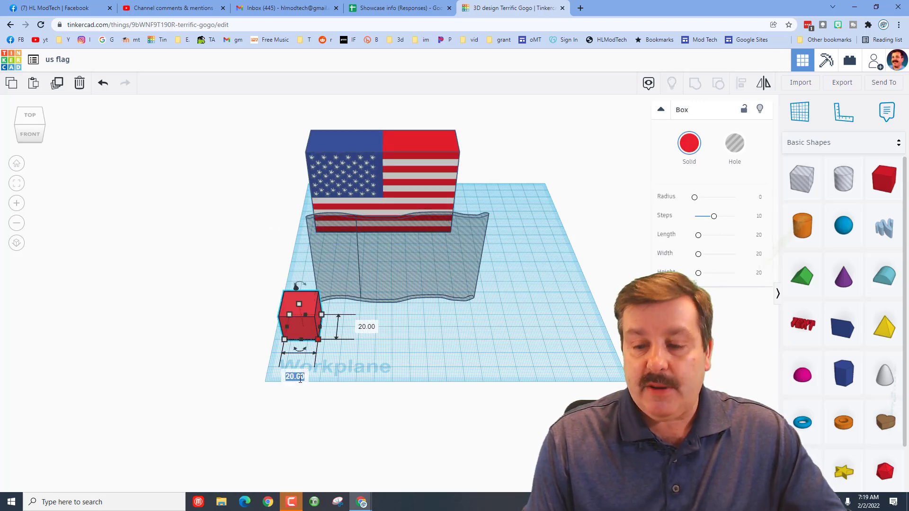
key(Return)
click(376, 304)
click(424, 315)
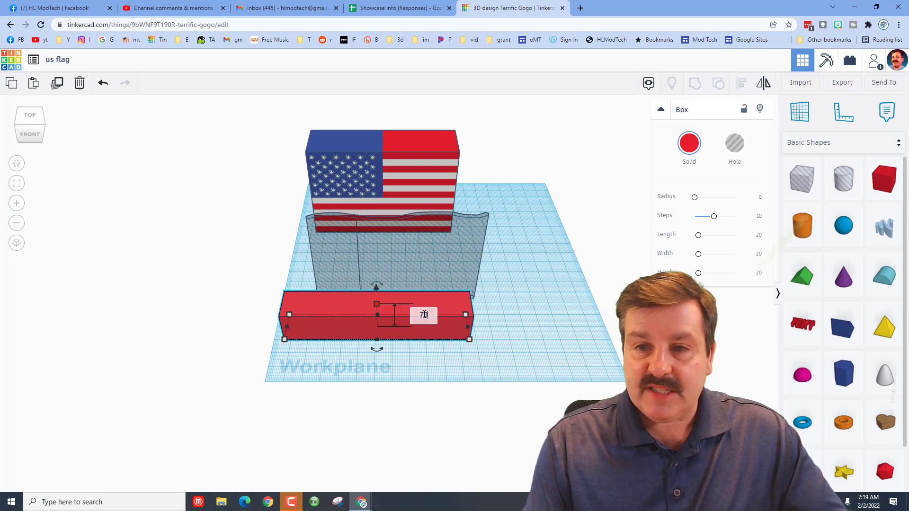
text(70)
key(Return)
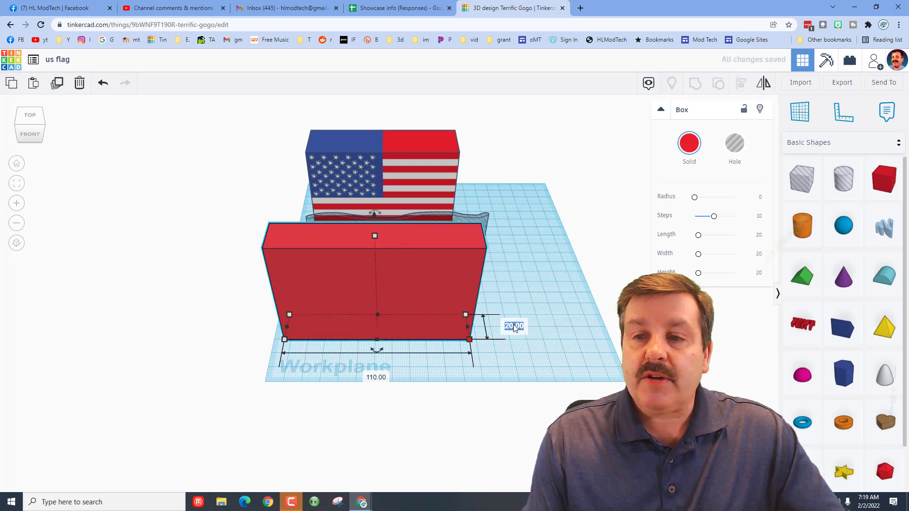
key(Return)
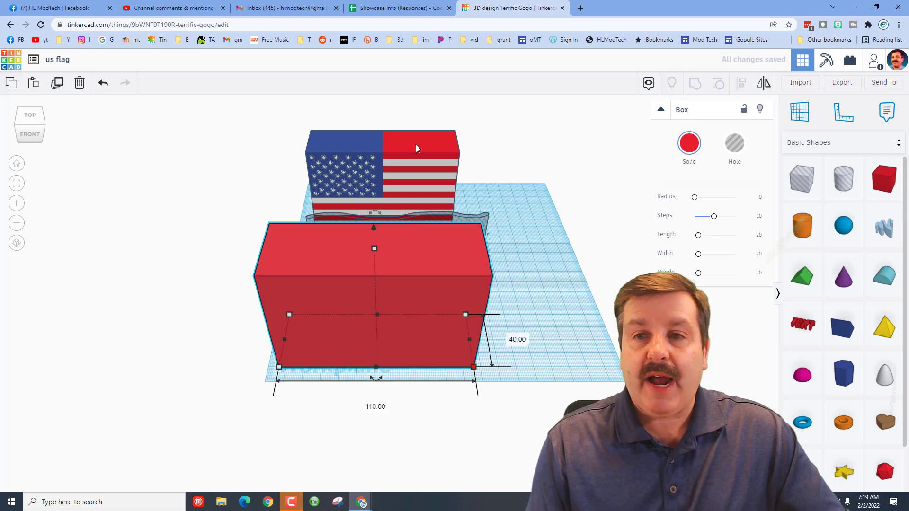
Select the box and the wavy scribble hole and centre them on each other along both depth and length.
right_drag(225, 283, 382, 243)
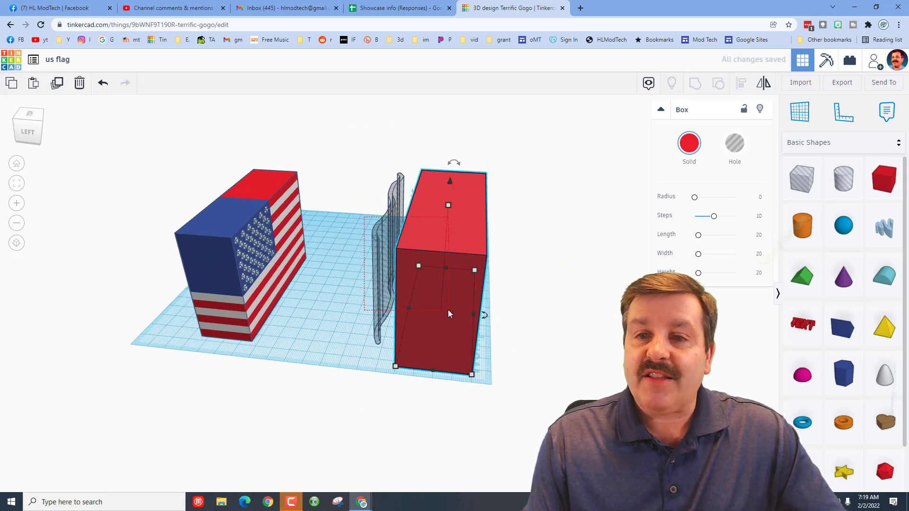
drag(449, 314, 448, 313)
click(741, 85)
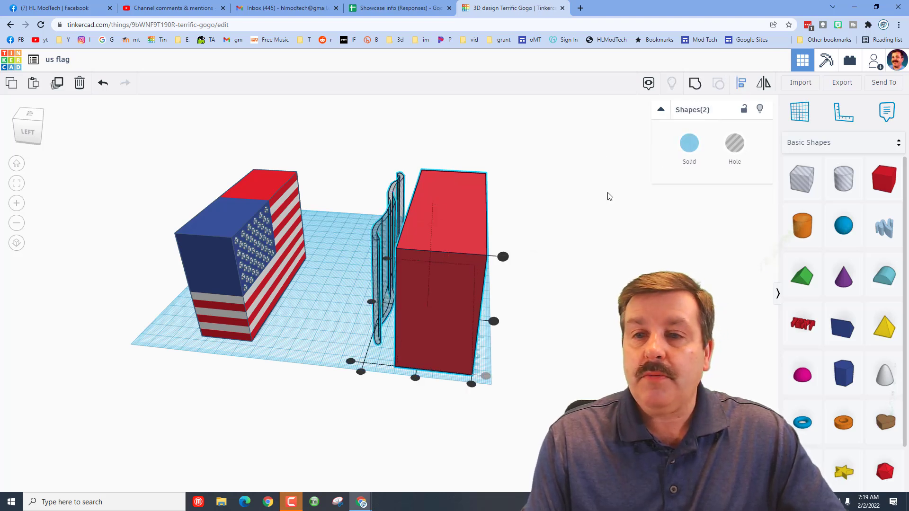
click(440, 293)
click(432, 379)
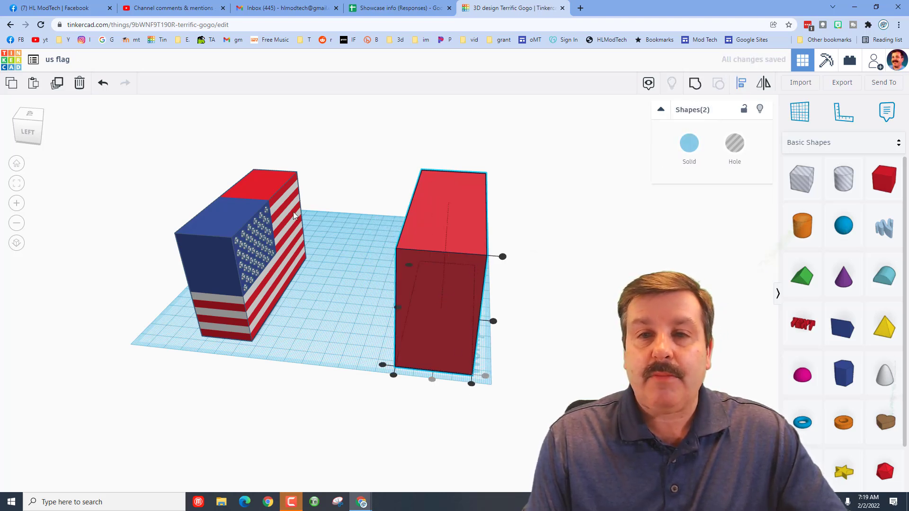
click(41, 121)
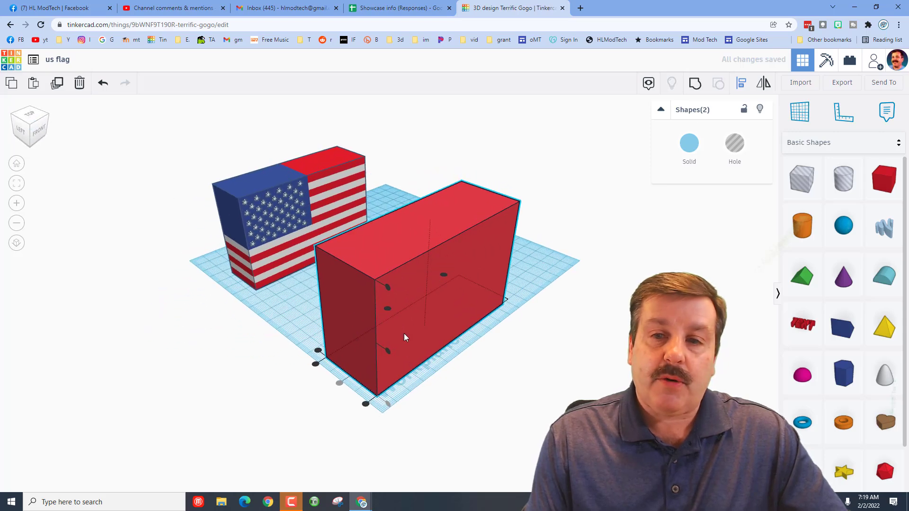
click(391, 310)
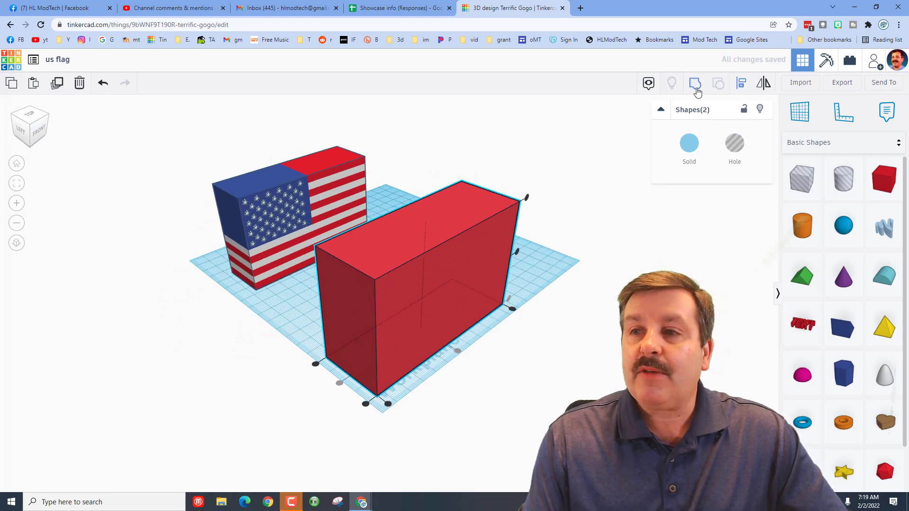
Group the box with the wavy scribble and turn the resulting block into a hole.
click(696, 90)
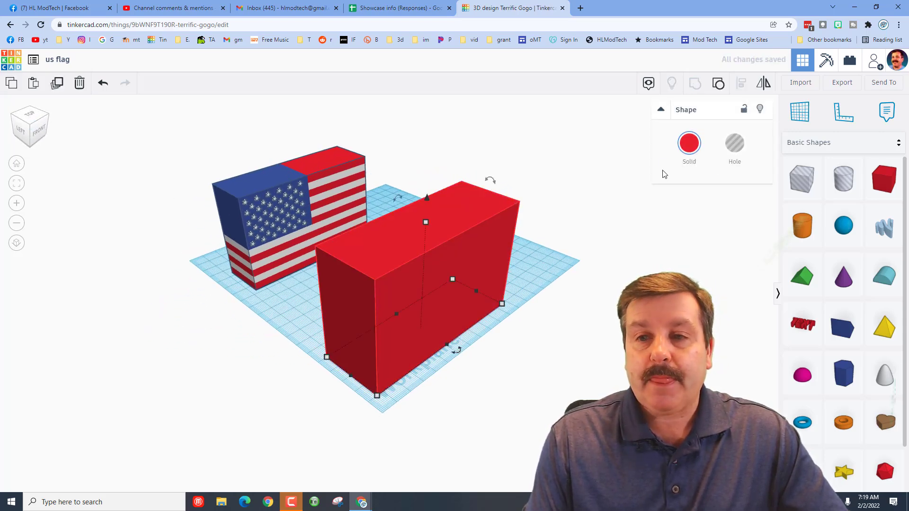
mouse_move(449, 274)
right_down()
mouse_move(440, 266)
mouse_move(458, 266)
mouse_move(448, 265)
right_up()
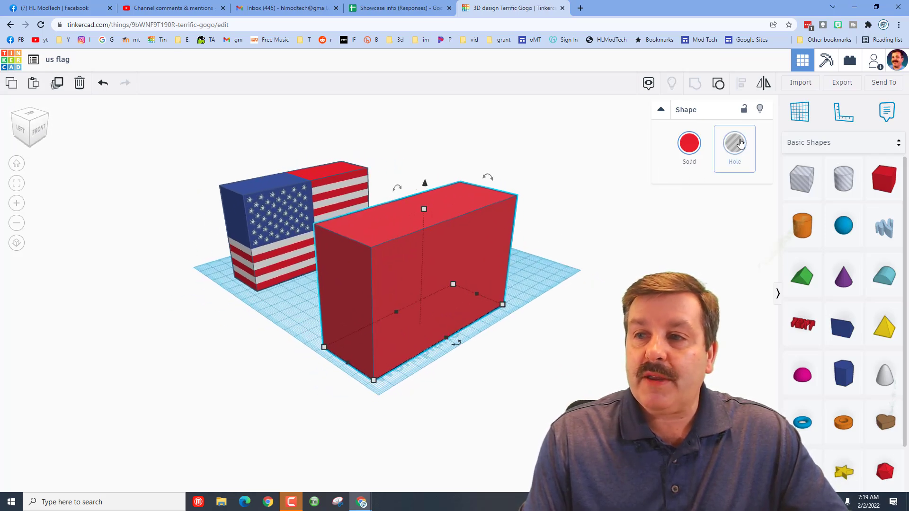
click(741, 143)
Move the wavy hole block toward the flag and set a duplicate of it aside near the front-right of the workplane.
right_drag(475, 293, 440, 309)
drag(440, 309, 389, 246)
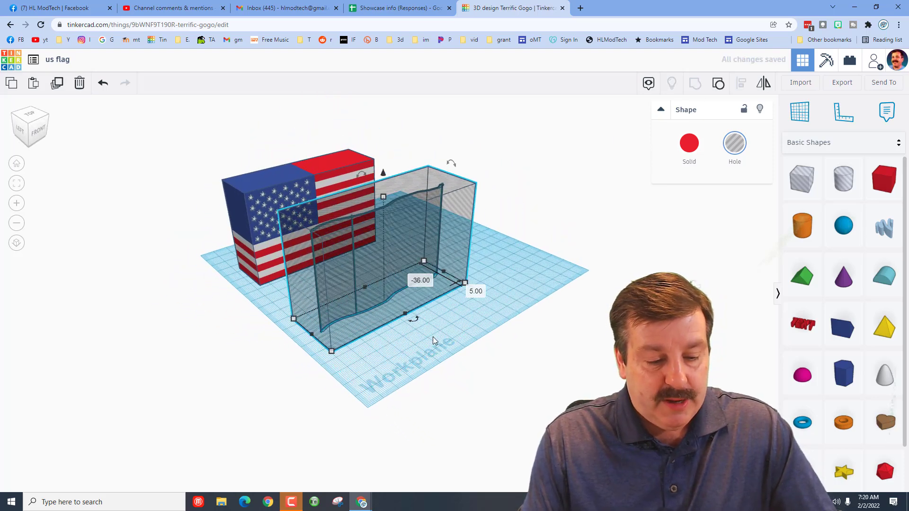
key(ctrl+d)
drag(373, 305, 485, 300)
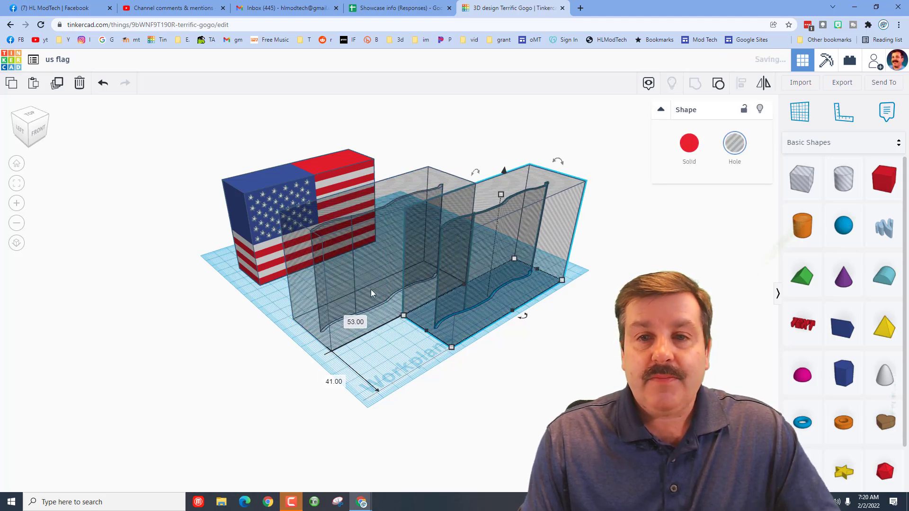
Select the group of stars on the flag and lock it.
click(257, 206)
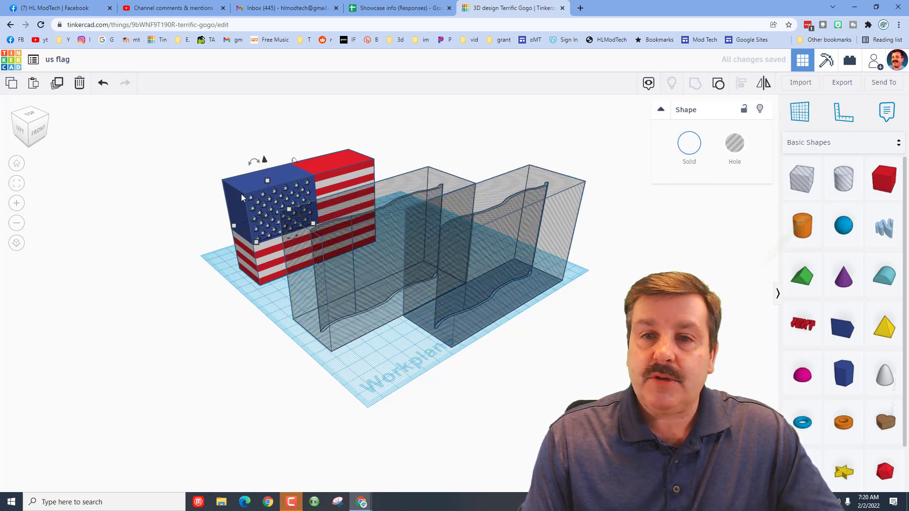
scroll(259, 228, up, 5)
right_drag(260, 228, 369, 153)
click(745, 112)
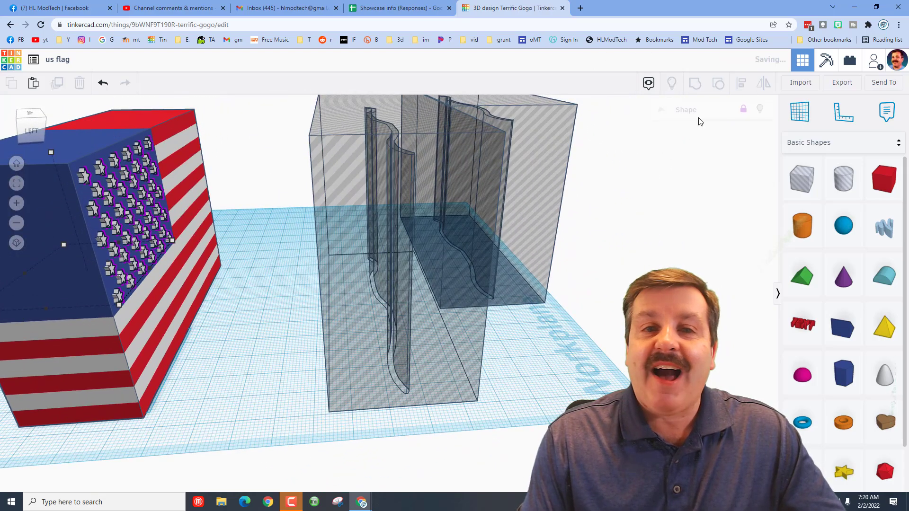
scroll(277, 398, down, 5)
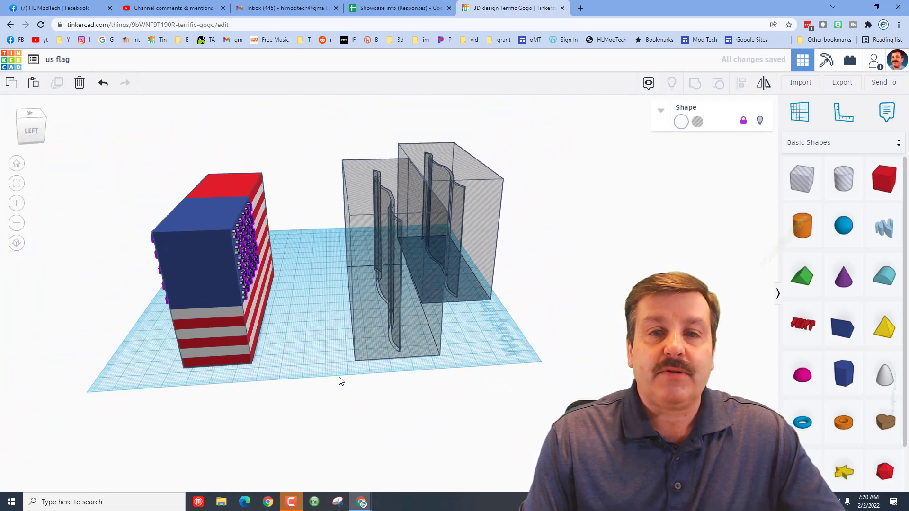
Centre the hole block nearest the flag on the flag along thickness and length, and group them to cut the flag wavy.
drag(173, 210, 369, 353)
click(745, 83)
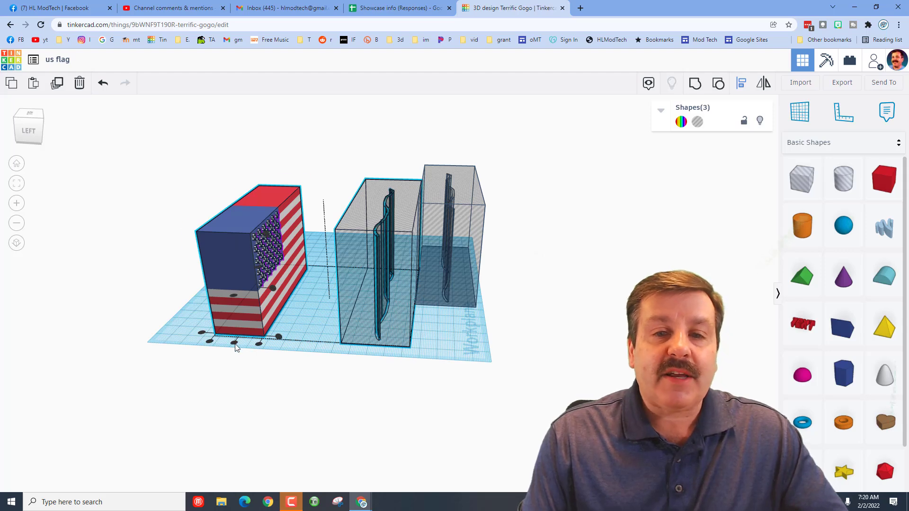
click(235, 344)
right_drag(198, 331, 272, 359)
click(247, 367)
click(693, 90)
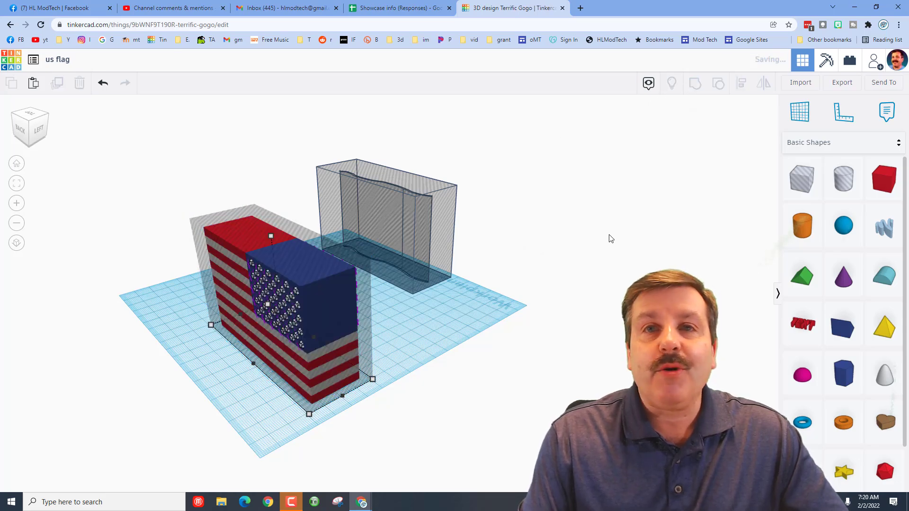
mouse_move(402, 338)
right_down()
mouse_move(304, 347)
mouse_move(267, 277)
right_up()
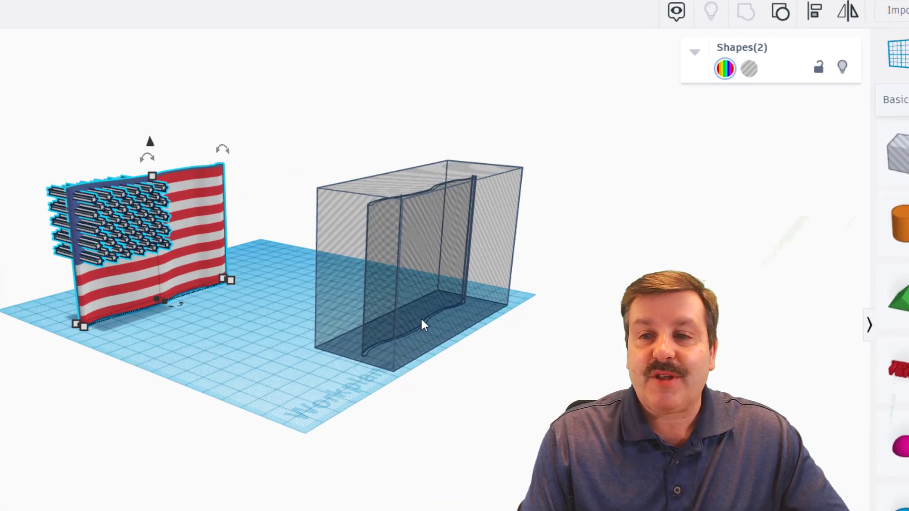
Select everything and centre the remaining hole block on the wavy flag along both length and thickness.
drag(348, 152, 1, 390)
click(808, 20)
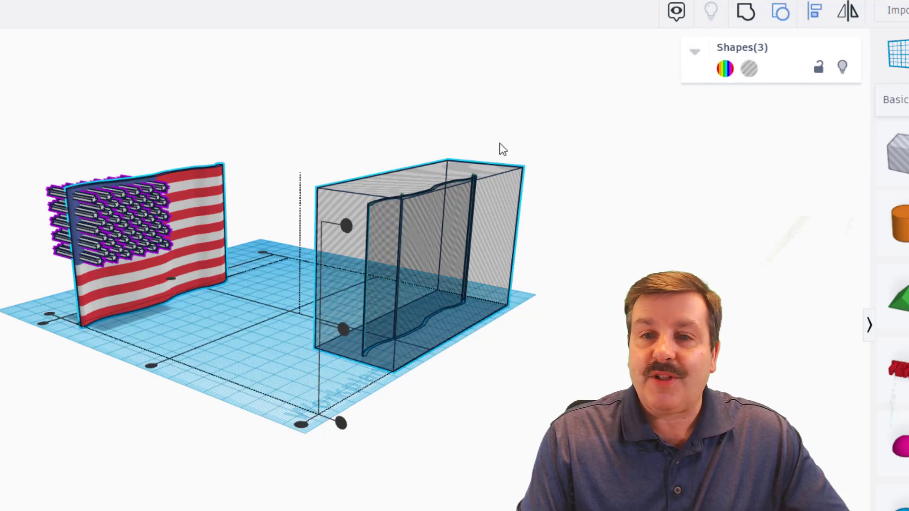
click(154, 285)
right_drag(179, 328, 166, 394)
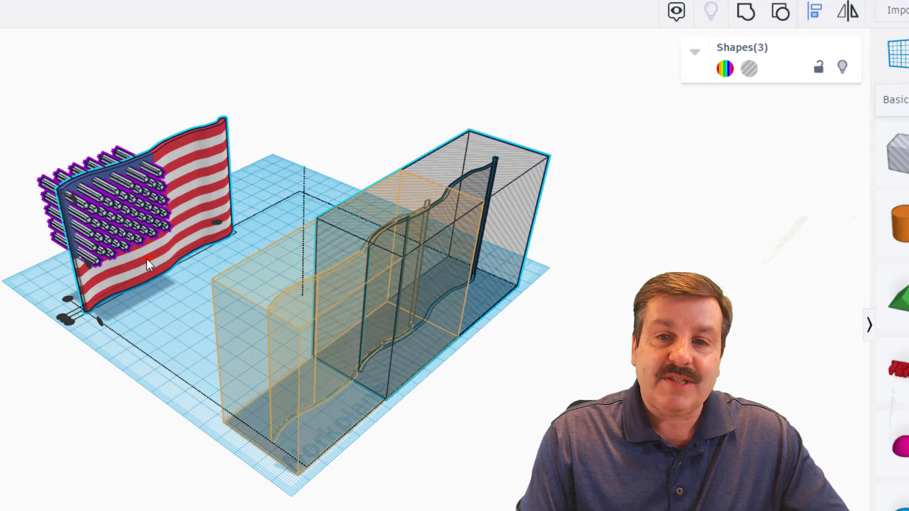
click(148, 261)
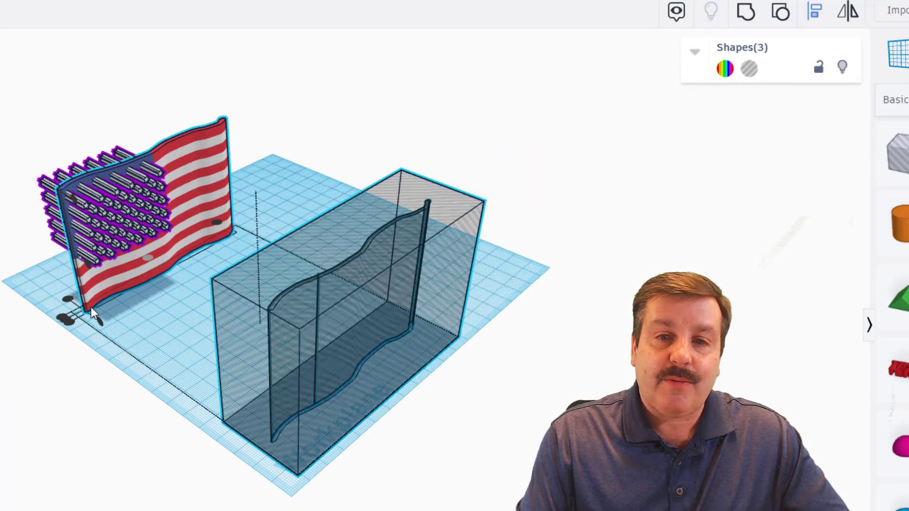
click(63, 320)
click(154, 328)
Hide the hole block that surrounds the wavy flag.
click(232, 246)
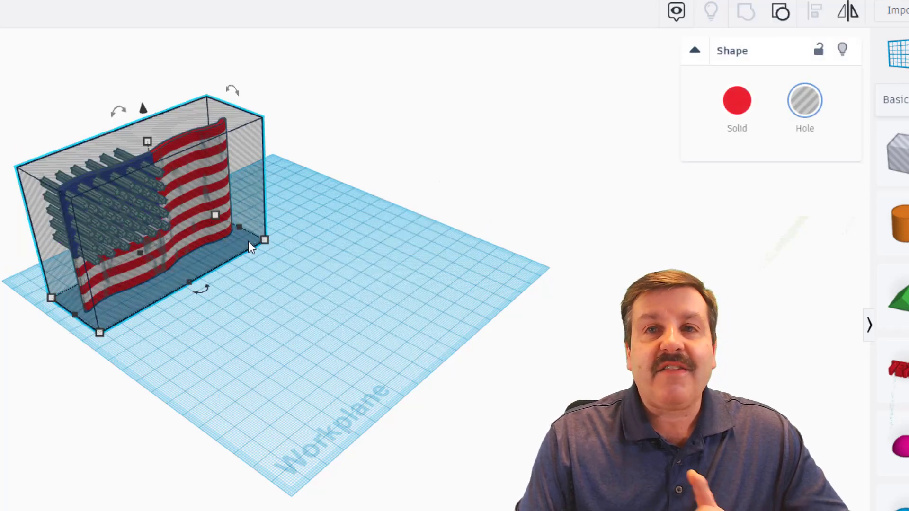
click(834, 56)
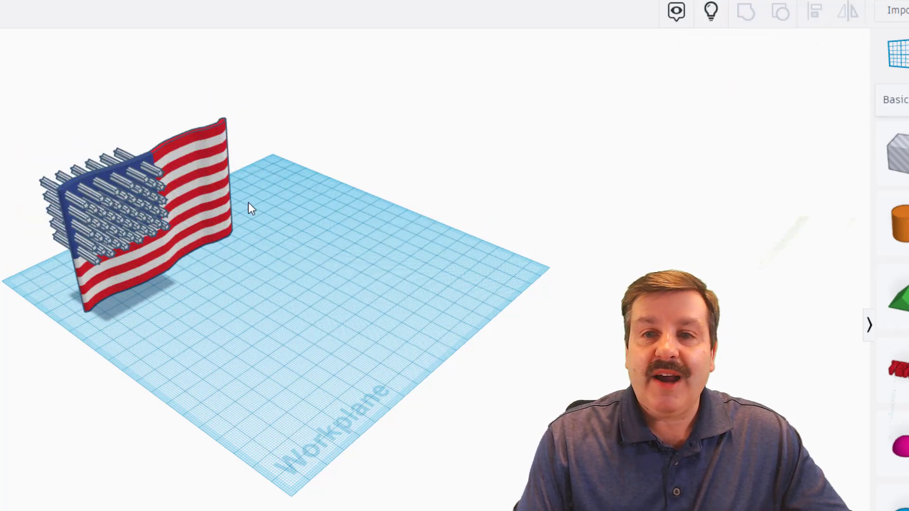
Lock the wavy flag and unlock the group of stars.
click(201, 192)
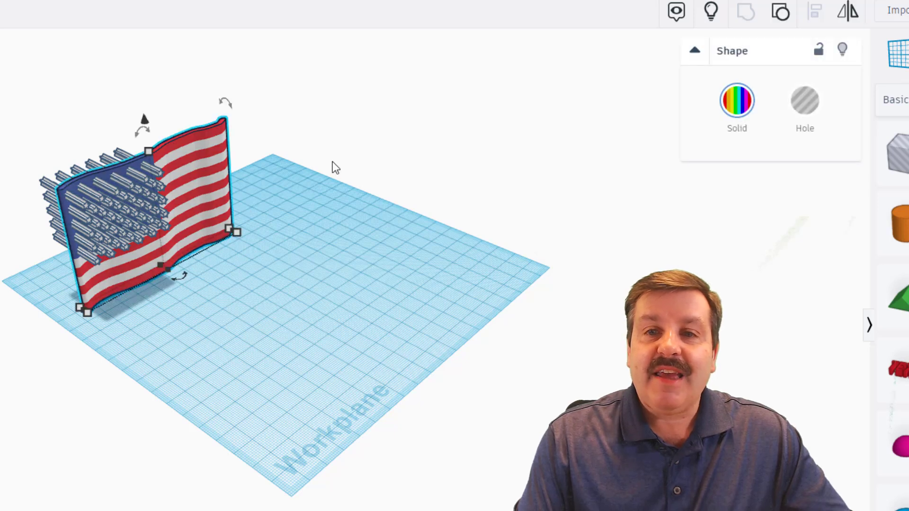
click(819, 51)
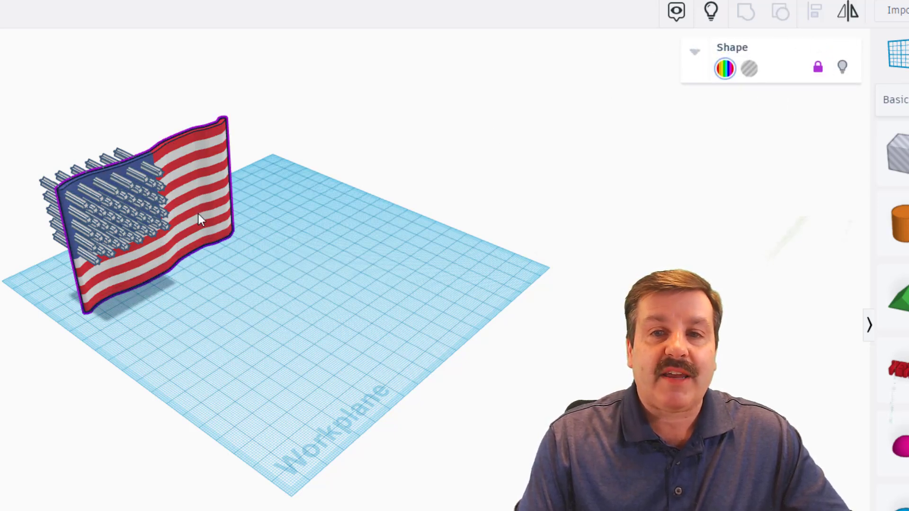
click(99, 194)
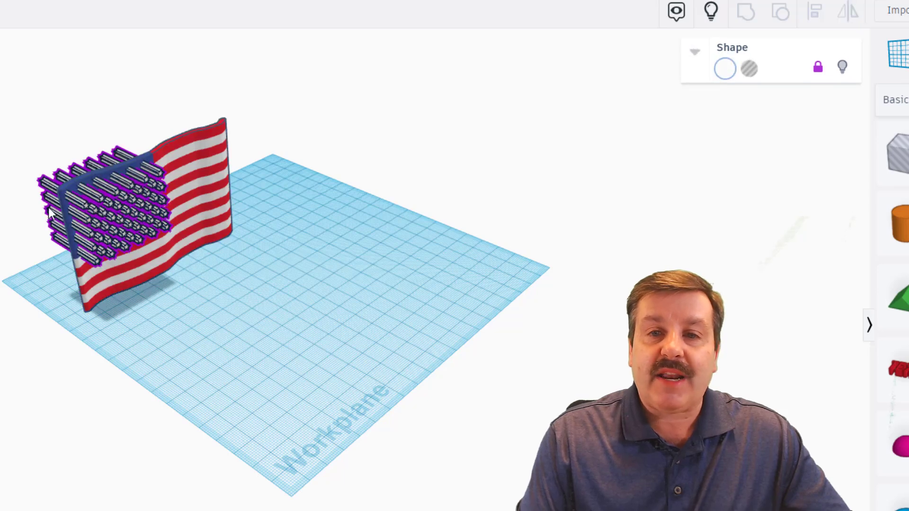
click(819, 68)
Show the hidden hole block again and group everything to cut the unlocked stars to the flag's wavy shape.
click(704, 17)
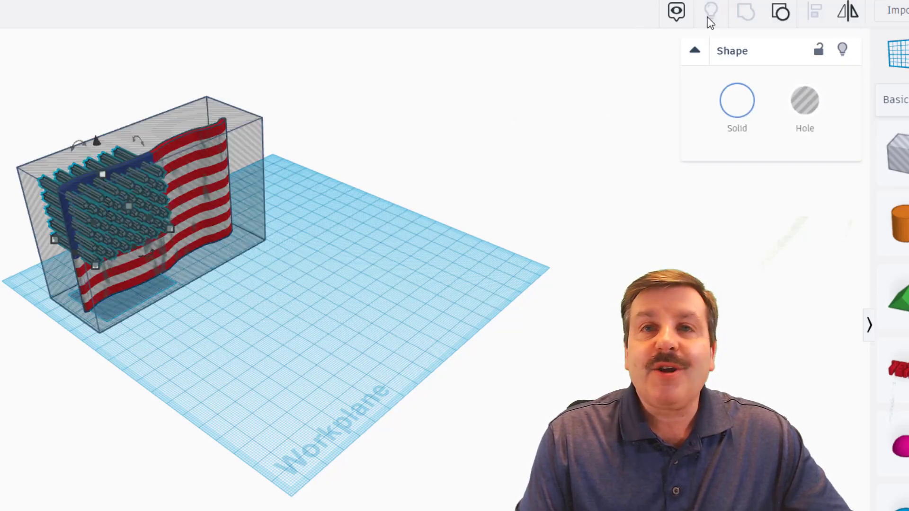
right_drag(318, 257, 52, 121)
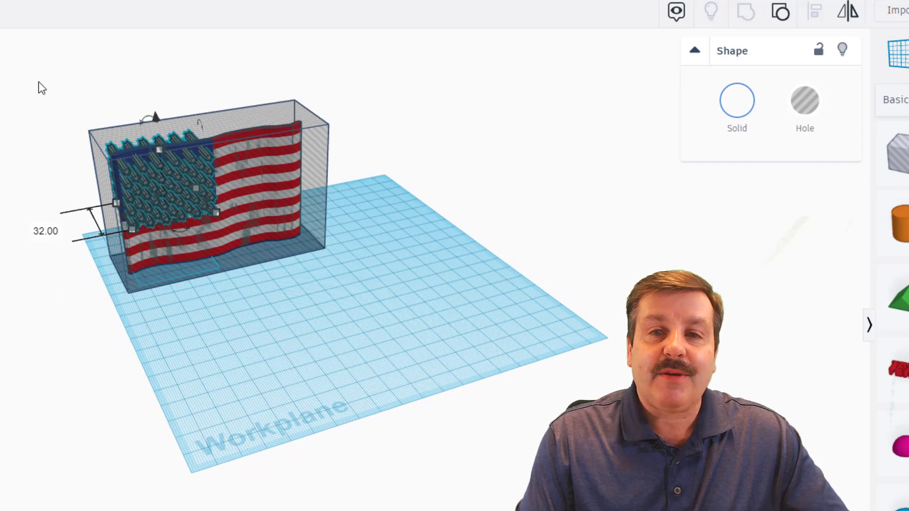
drag(39, 82, 410, 339)
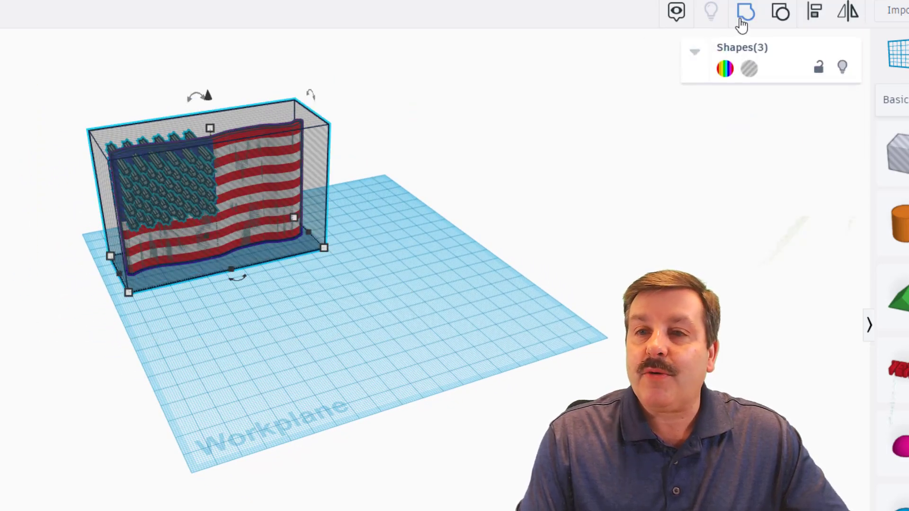
click(741, 22)
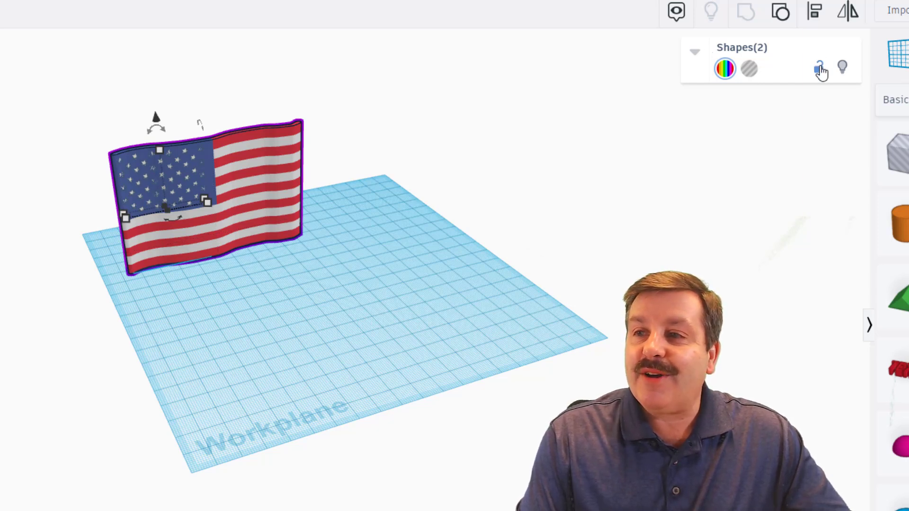
Unlock the wavy flag, select it together with the stars and move both towards the middle of the workplane.
click(303, 251)
click(282, 204)
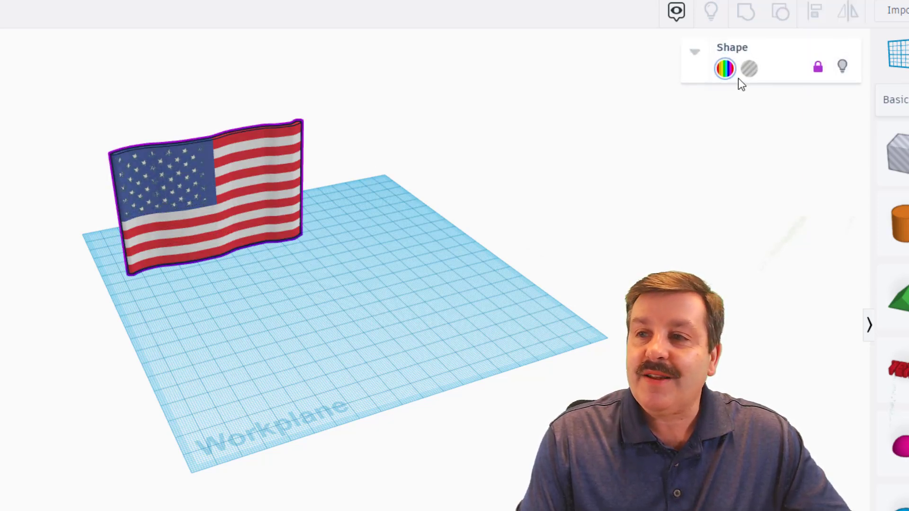
click(817, 74)
click(332, 253)
drag(56, 86, 415, 324)
drag(240, 231, 362, 278)
right_drag(331, 315, 359, 307)
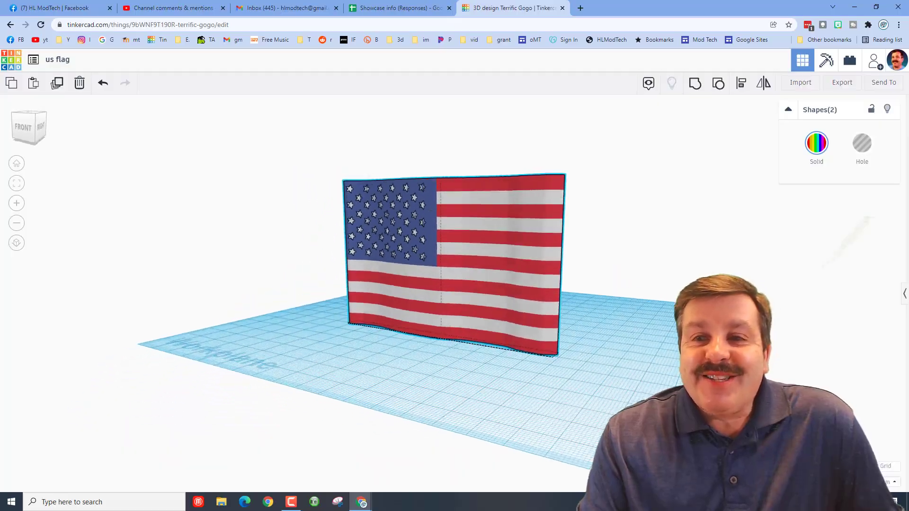
mouse_move(426, 303)
right_down()
mouse_move(483, 308)
mouse_move(395, 287)
mouse_move(473, 314)
mouse_move(402, 292)
mouse_move(418, 298)
right_up()
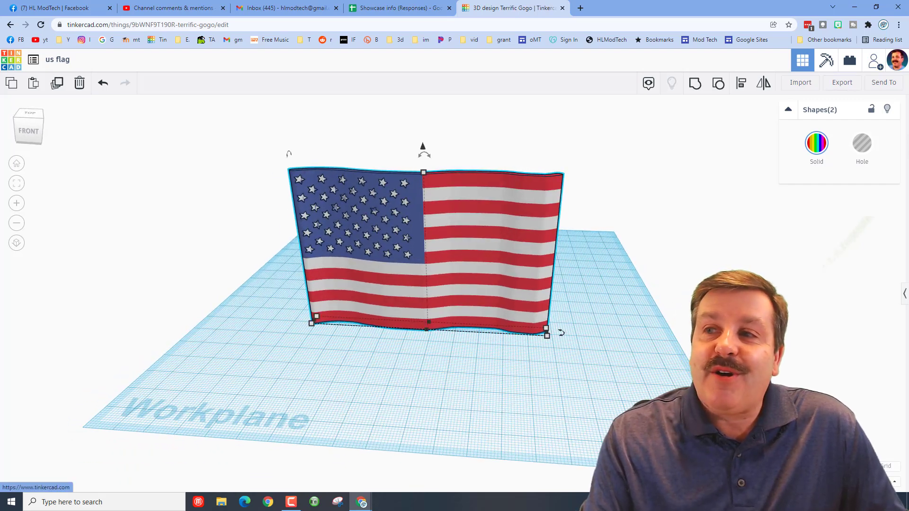
Generate a new collaboration link for sharing the flag design.
click(875, 61)
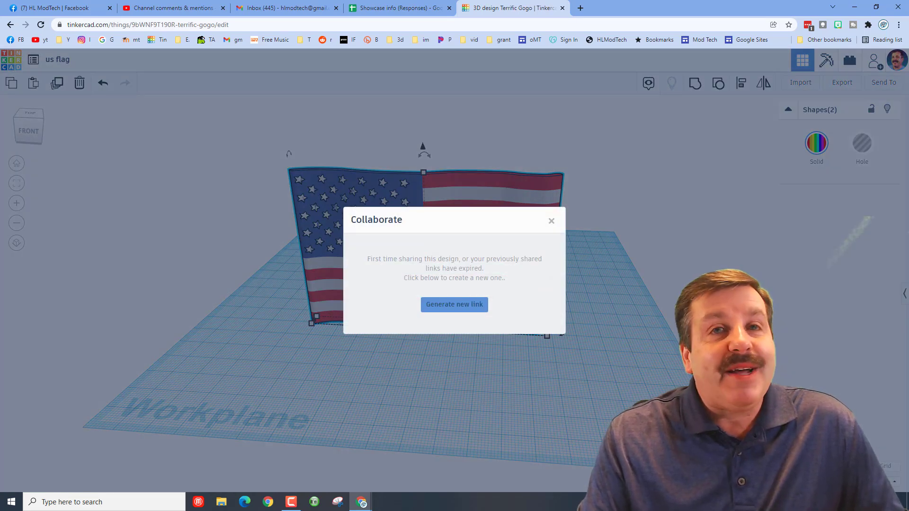
click(454, 304)
click(455, 275)
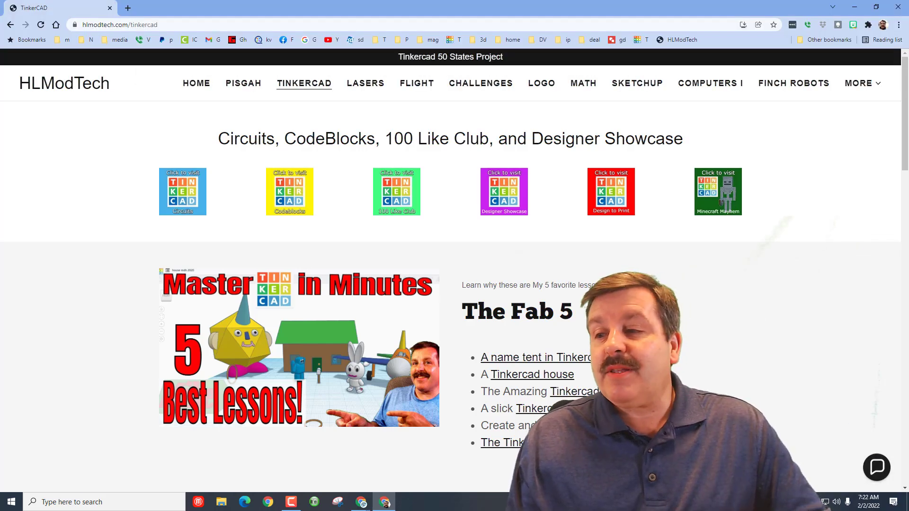
click(877, 467)
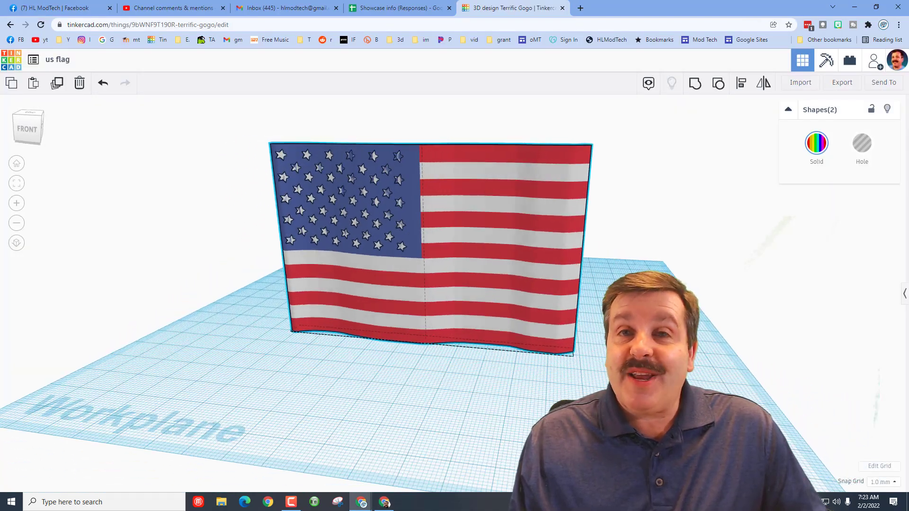
right_drag(426, 293, 491, 326)
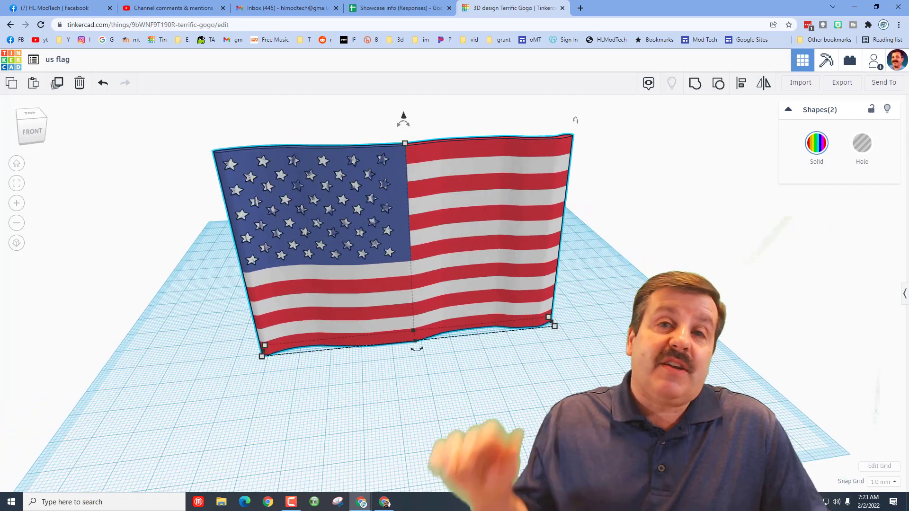